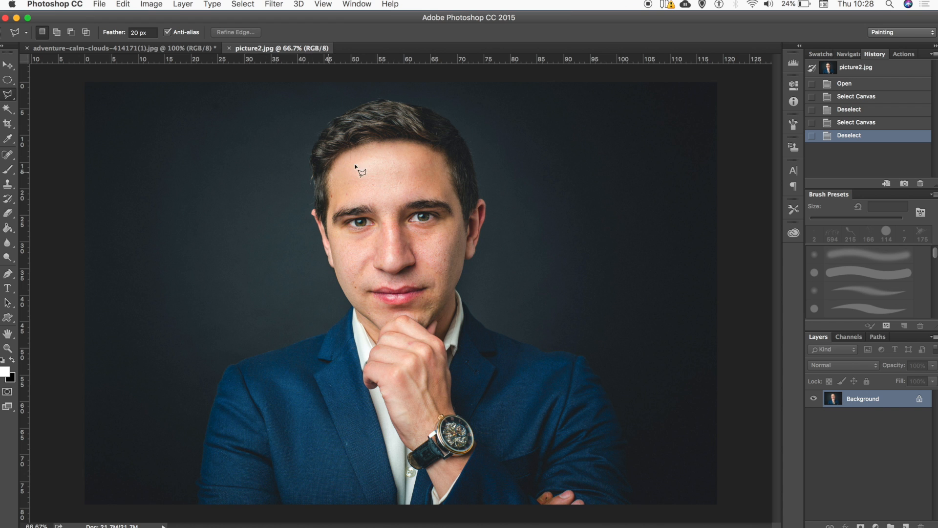
Step: Select the entire canvas of picture2.jpg and copy the portrait
{"action": "left_click", "coordinate": [164, 49]}
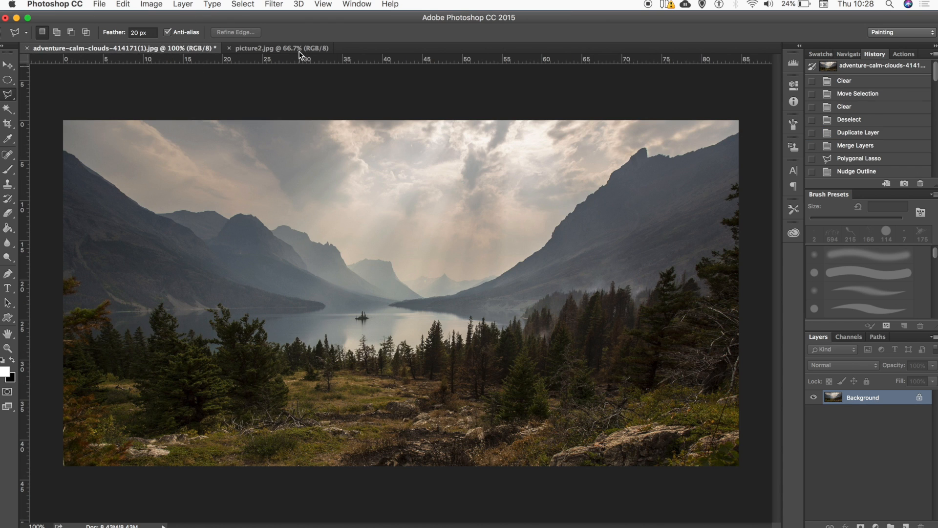
{"action": "left_click", "coordinate": [303, 47]}
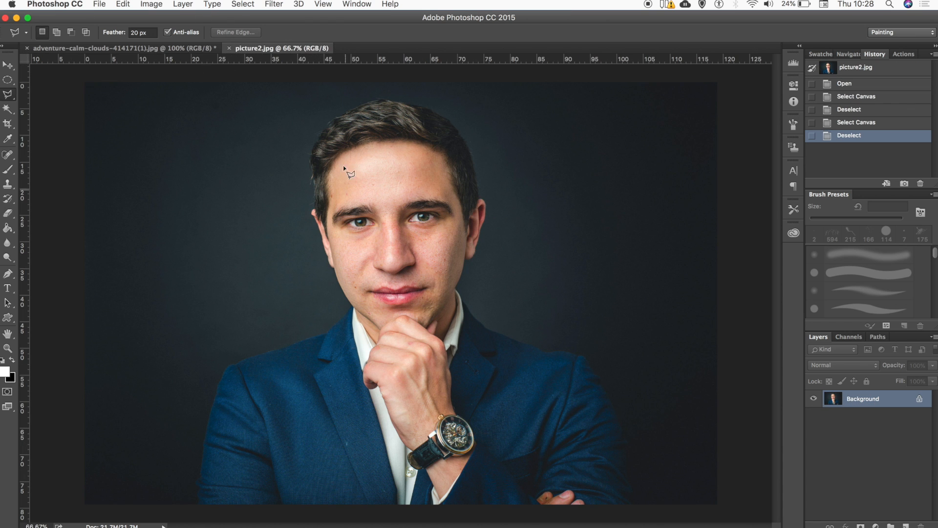
{"action": "left_click", "coordinate": [238, 9]}
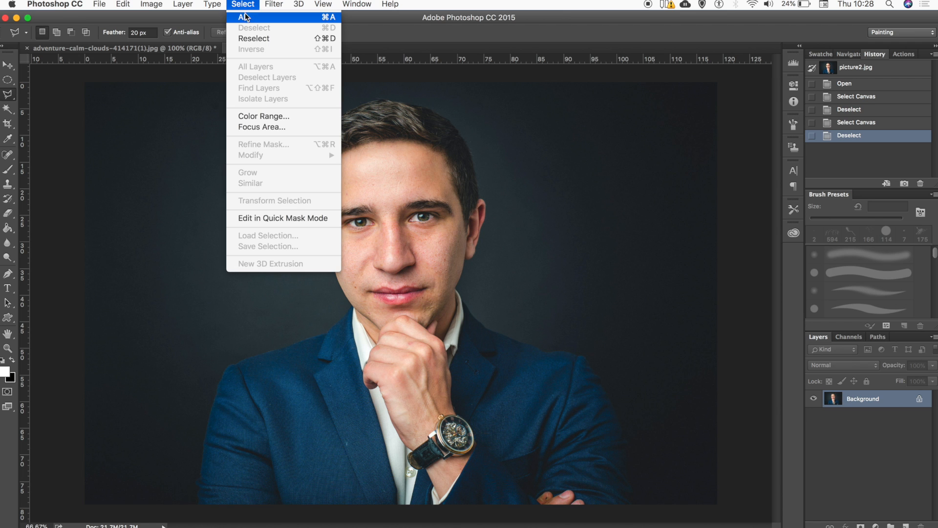
{"action": "left_click", "coordinate": [245, 22]}
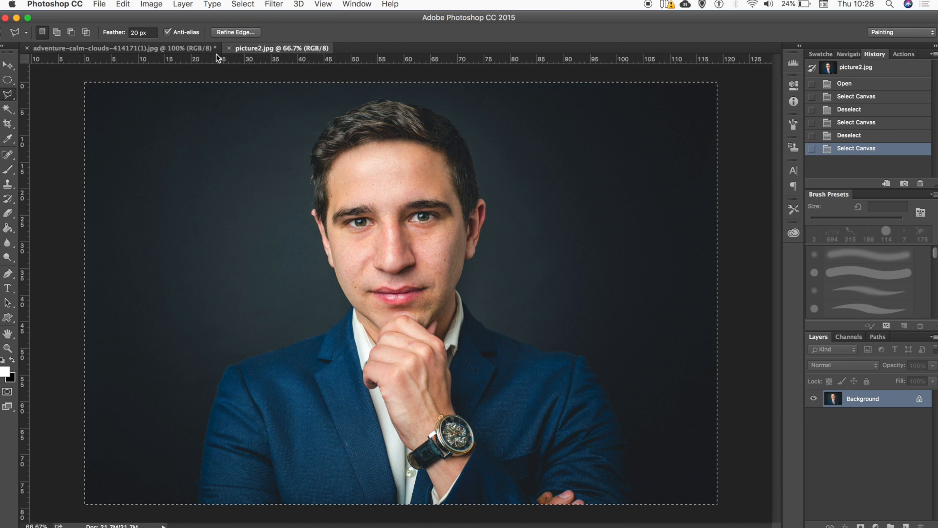
{"action": "left_click", "coordinate": [123, 4]}
{"action": "left_click", "coordinate": [144, 84]}
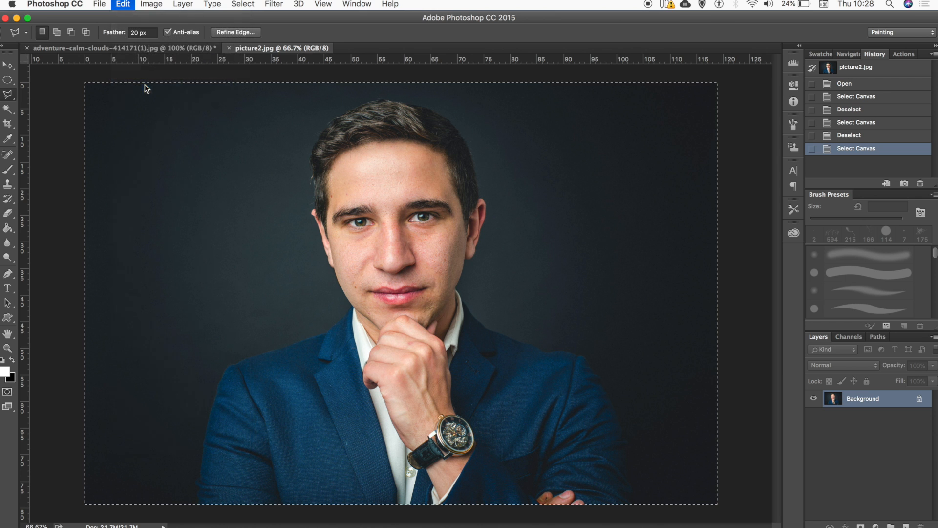
Step: Paste the portrait into adventure-calm-clouds-414171(1).jpg and move it up and rightward so the man sits at the landscape's right edge
{"action": "left_click", "coordinate": [127, 47]}
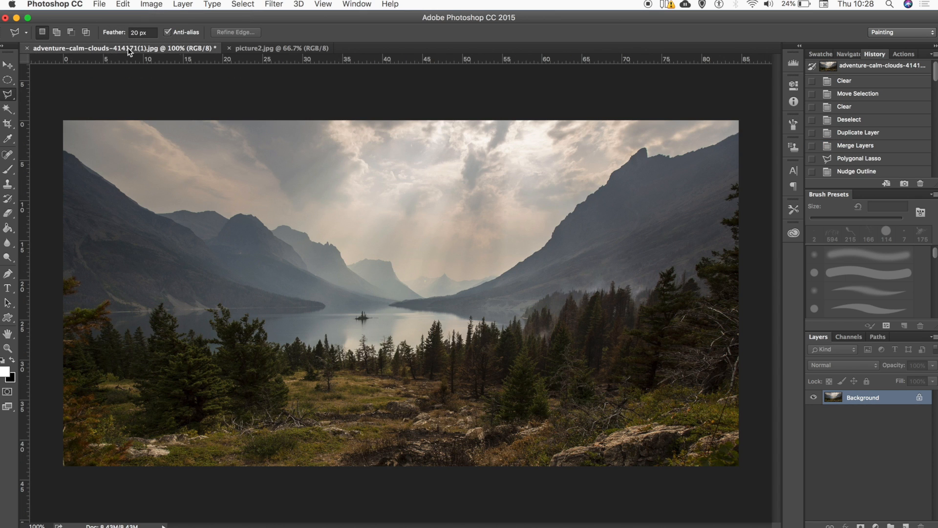
{"action": "left_click", "coordinate": [123, 5]}
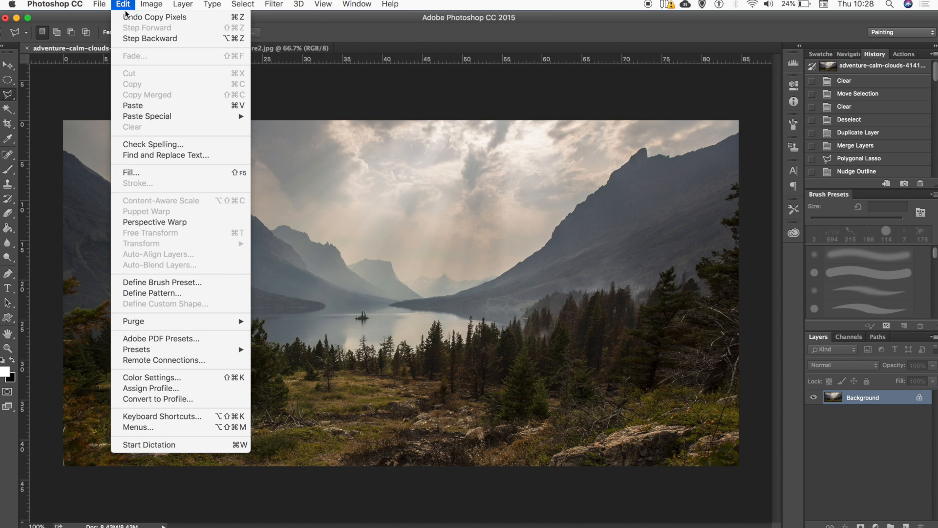
{"action": "left_click", "coordinate": [145, 103]}
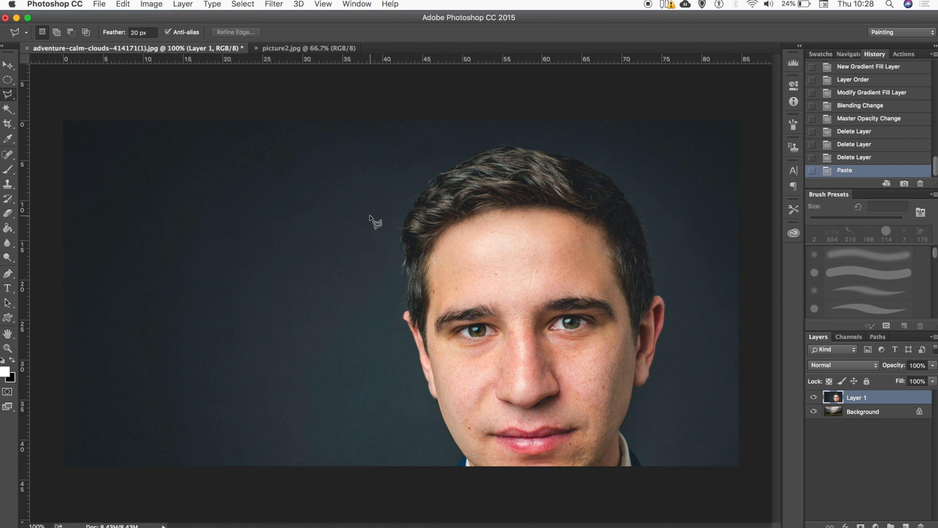
{"action": "left_click", "coordinate": [8, 65]}
{"action": "left_click_drag", "start_coordinate": [254, 309], "coordinate": [436, 218]}
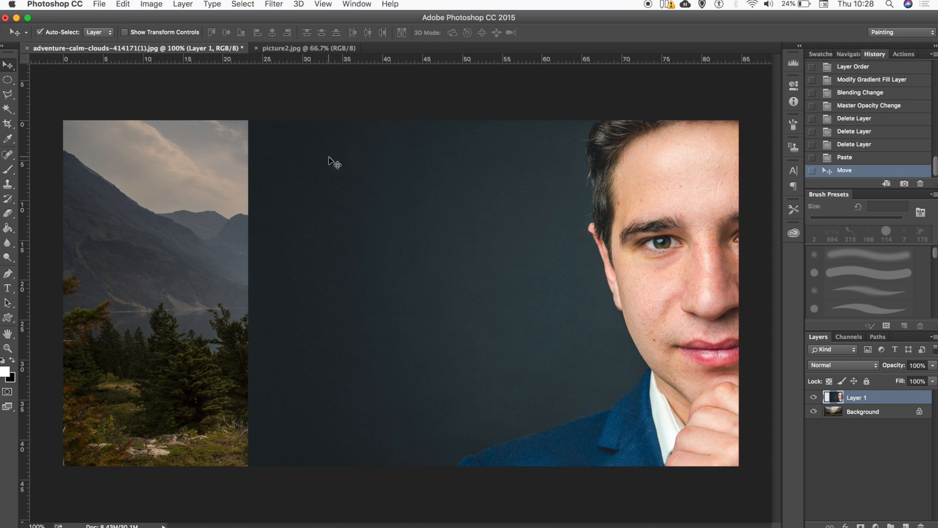
{"action": "left_click_drag", "start_coordinate": [517, 243], "coordinate": [482, 241]}
Step: Scale the portrait layer proportionally to 80% and nudge it slightly up and leftward over the landscape
{"action": "left_click", "coordinate": [124, 5]}
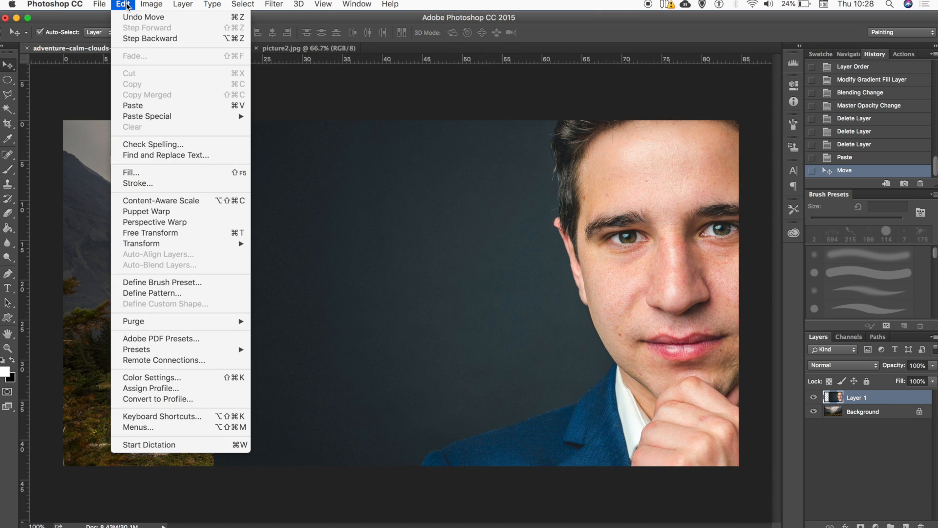
{"action": "mouse_move", "coordinate": [146, 243]}
{"action": "left_click", "coordinate": [304, 262]}
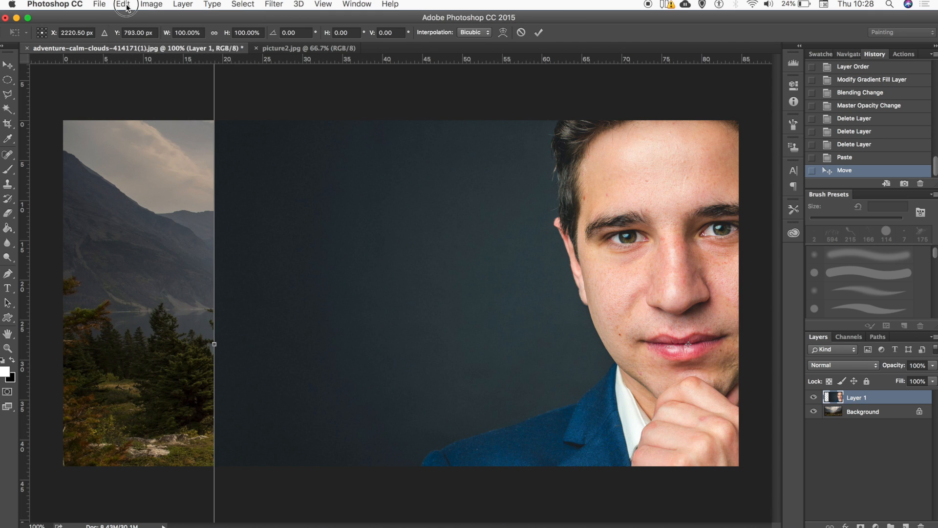
{"action": "left_click", "coordinate": [123, 5]}
{"action": "mouse_move", "coordinate": [146, 244]}
{"action": "left_click", "coordinate": [287, 262]}
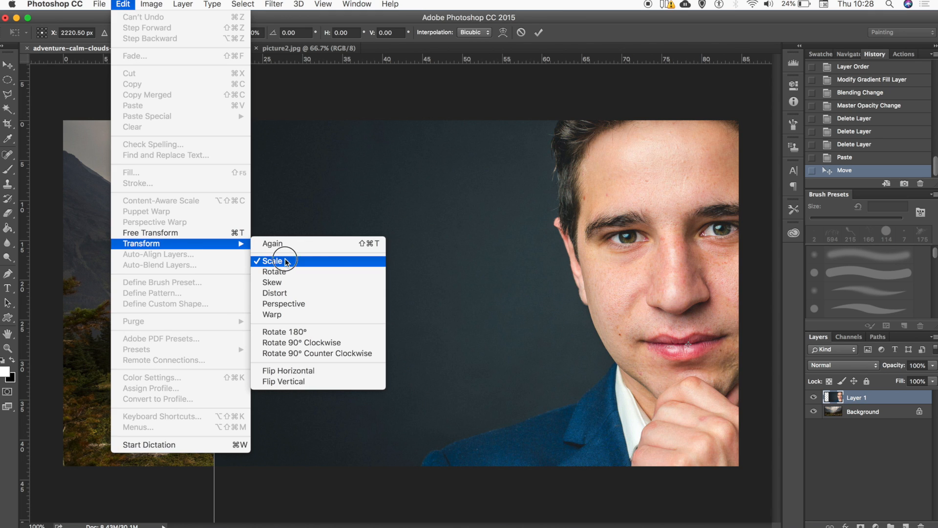
{"action": "left_click", "coordinate": [215, 32]}
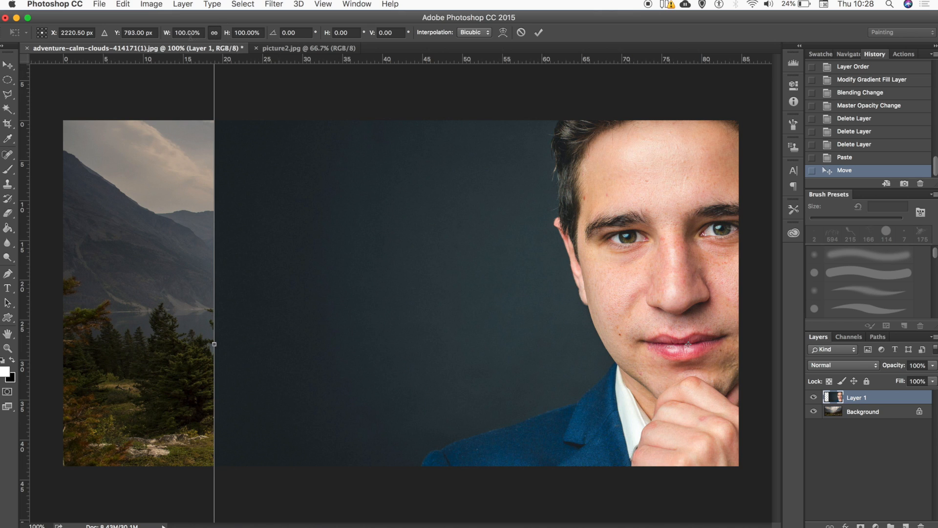
{"action": "left_click", "coordinate": [165, 32]}
{"action": "type", "text": "80"}
{"action": "key", "text": "Return"}
{"action": "key", "text": "Return"}
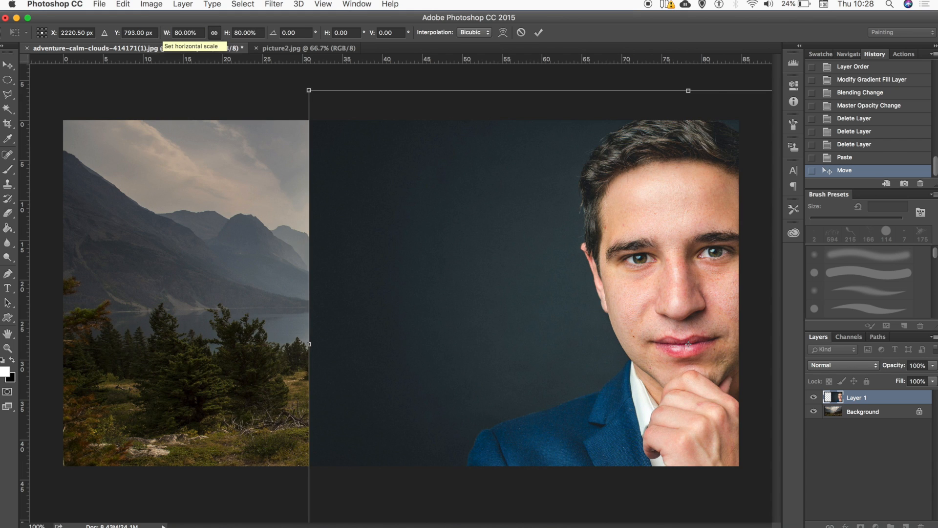
{"action": "key", "text": "Return"}
{"action": "left_click", "coordinate": [9, 66]}
{"action": "left_click_drag", "start_coordinate": [422, 263], "coordinate": [412, 244]}
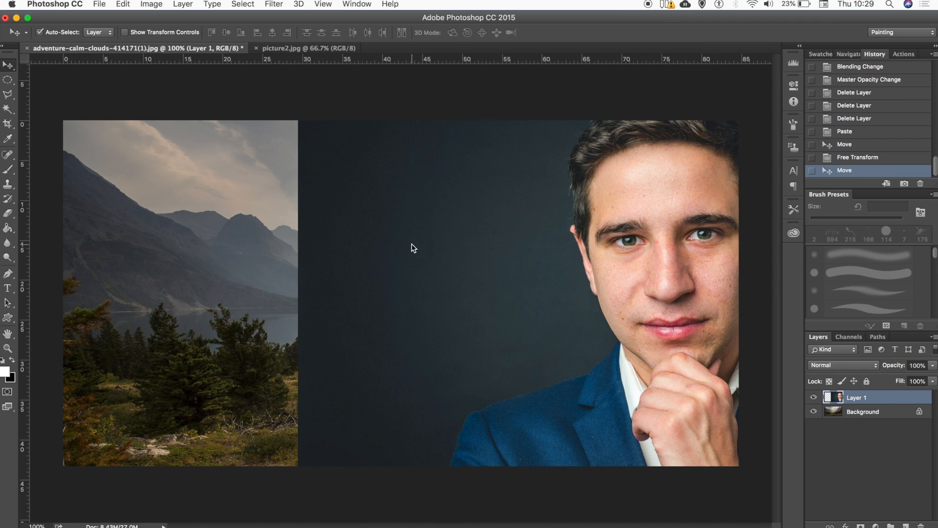
Step: Choose the Polygonal Lasso tool and set its feather to 100 px
{"action": "left_click", "coordinate": [9, 95]}
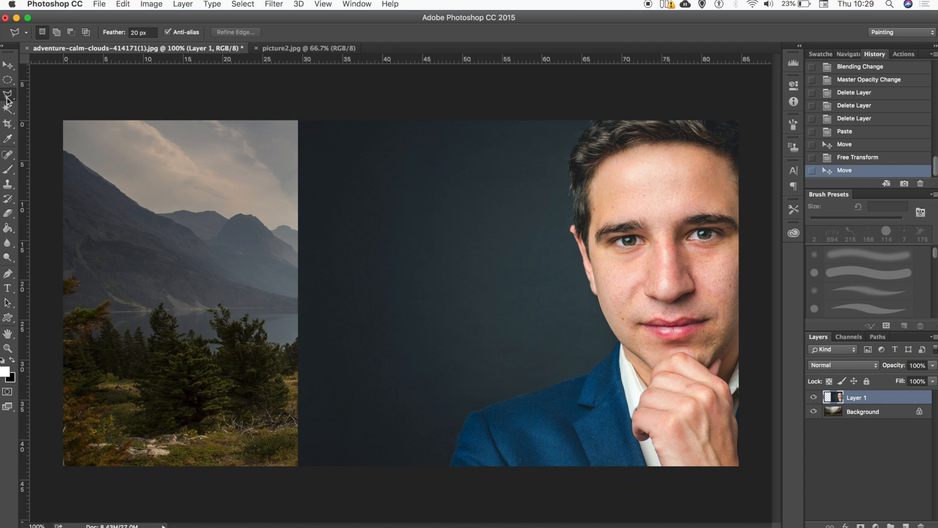
{"action": "left_click", "coordinate": [138, 31]}
{"action": "type", "text": "100 px"}
{"action": "key", "text": "Return"}
Step: Check the landscape document's pixel dimensions in the Image Size settings without changing them
{"action": "left_click", "coordinate": [154, 7]}
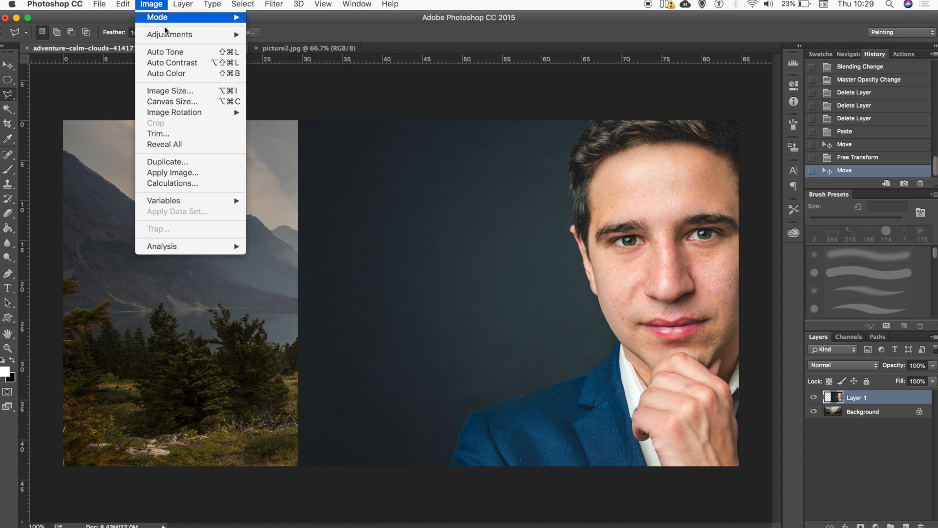
{"action": "left_click", "coordinate": [185, 90]}
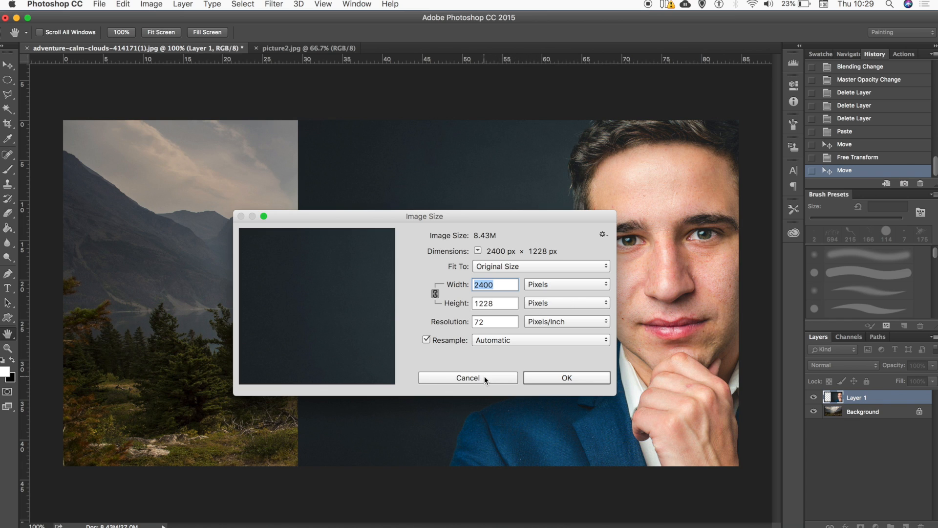
{"action": "left_click", "coordinate": [468, 377]}
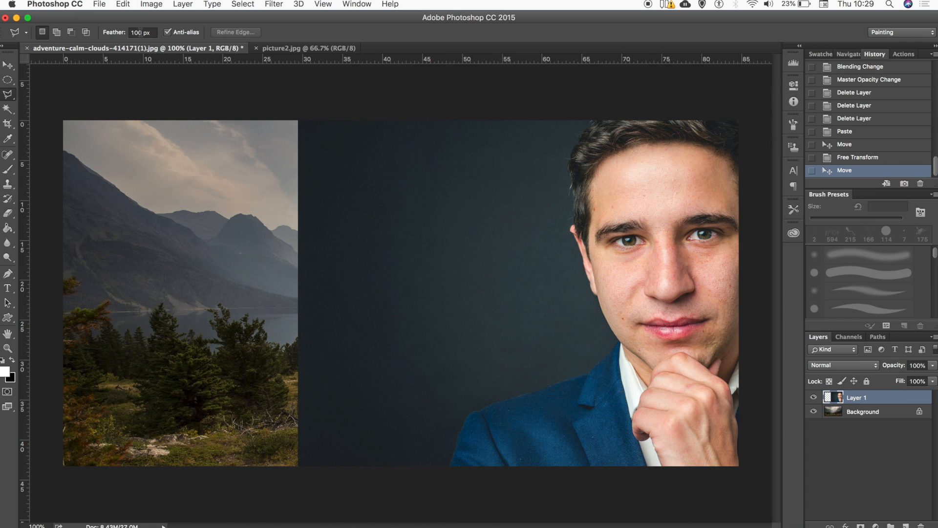
Step: Outline the dark backdrop left of the man with a polygonal selection, keeping some distance from his hair, face and shoulder
{"action": "left_click", "coordinate": [549, 99]}
{"action": "left_click", "coordinate": [537, 122]}
{"action": "left_click", "coordinate": [531, 153]}
{"action": "left_click", "coordinate": [532, 189]}
{"action": "left_click", "coordinate": [538, 229]}
{"action": "left_click", "coordinate": [570, 334]}
{"action": "left_click", "coordinate": [554, 349]}
{"action": "left_click", "coordinate": [508, 365]}
{"action": "left_click", "coordinate": [474, 373]}
{"action": "left_click", "coordinate": [459, 381]}
{"action": "left_click", "coordinate": [442, 394]}
{"action": "left_click", "coordinate": [420, 430]}
{"action": "left_click", "coordinate": [412, 470]}
{"action": "left_click", "coordinate": [400, 493]}
{"action": "left_click", "coordinate": [111, 499]}
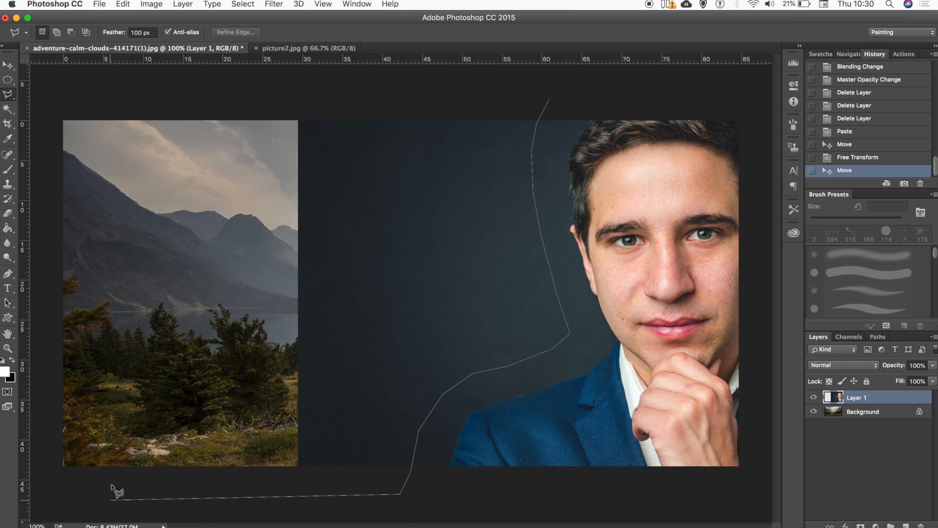
{"action": "left_click", "coordinate": [104, 100]}
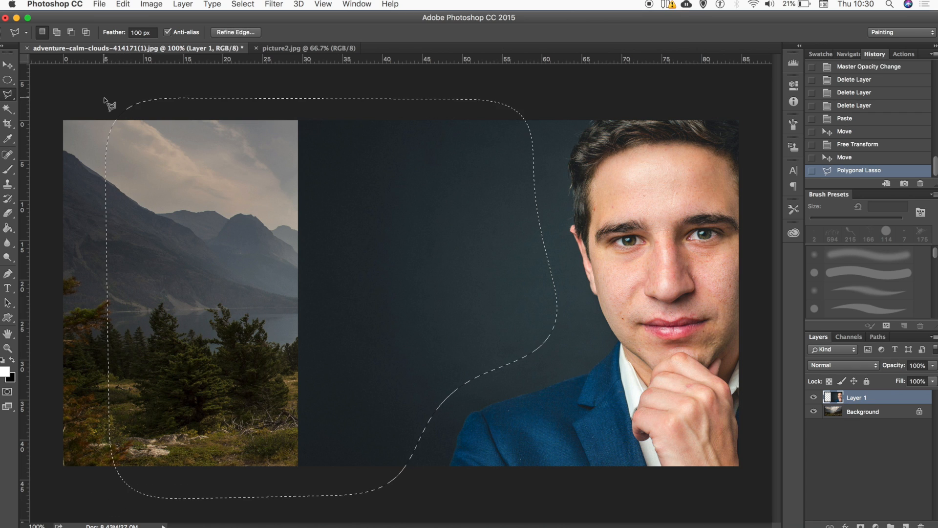
Step: Clear the selected backdrop from the portrait layer twice and deselect
{"action": "key", "text": "Delete"}
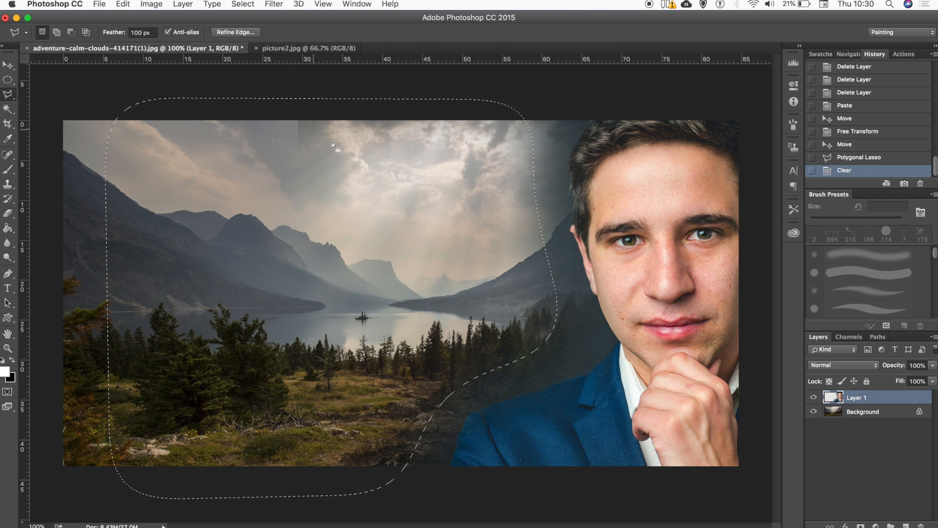
{"action": "key", "text": "Delete"}
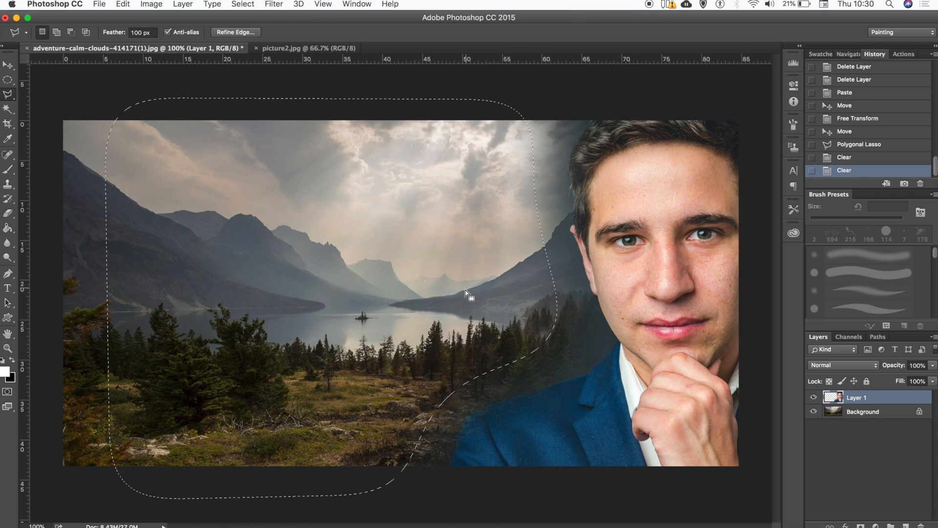
{"action": "key", "text": "super+d"}
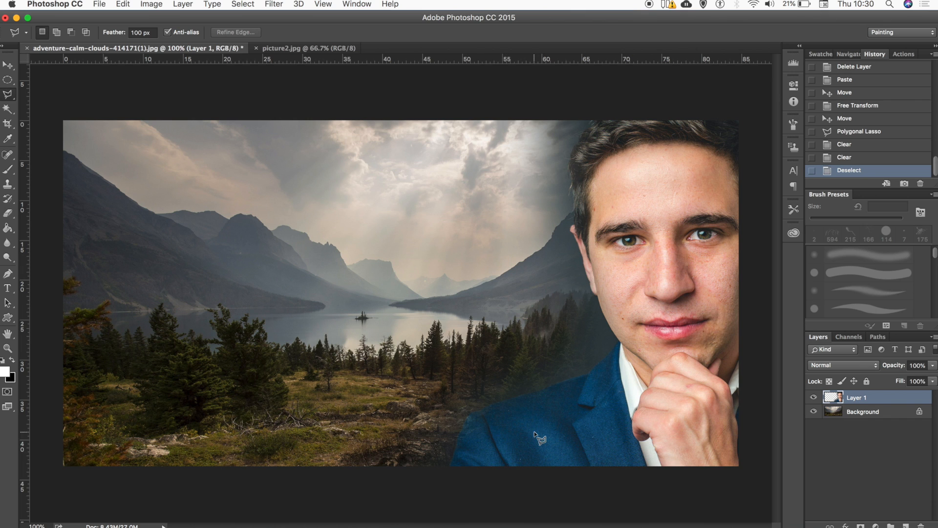
Step: Duplicate Layer 1 as Layer 1 copy and merge the two portrait layers
{"action": "right_click", "coordinate": [866, 401]}
{"action": "left_click", "coordinate": [781, 160]}
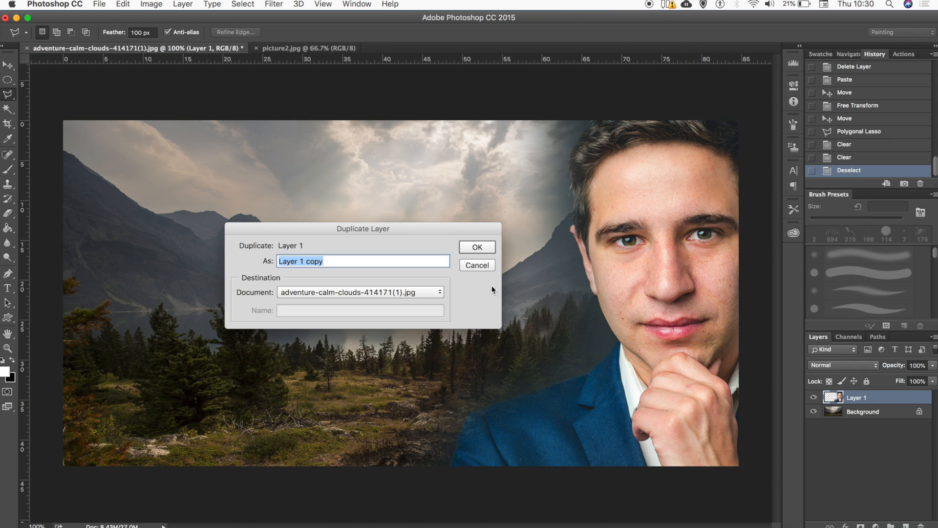
{"action": "left_click", "coordinate": [478, 248]}
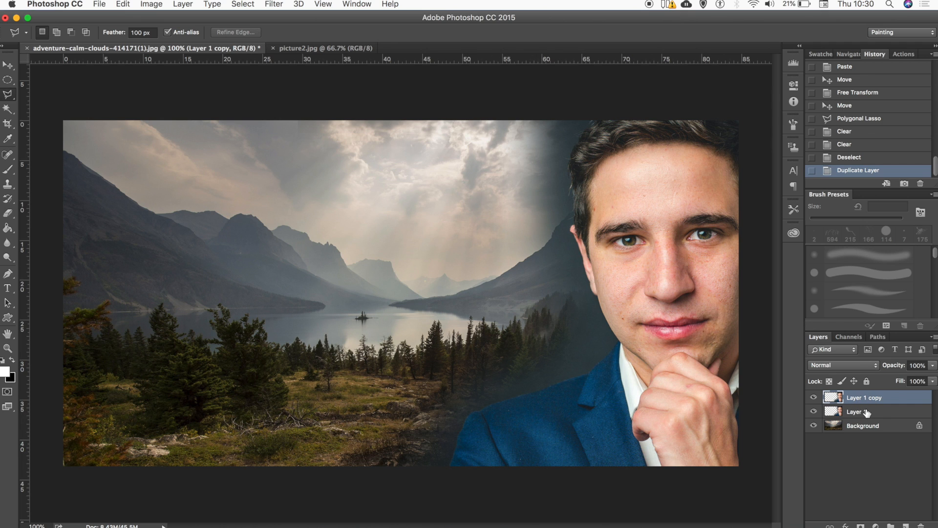
{"action": "left_click", "coordinate": [872, 413], "text": "shift"}
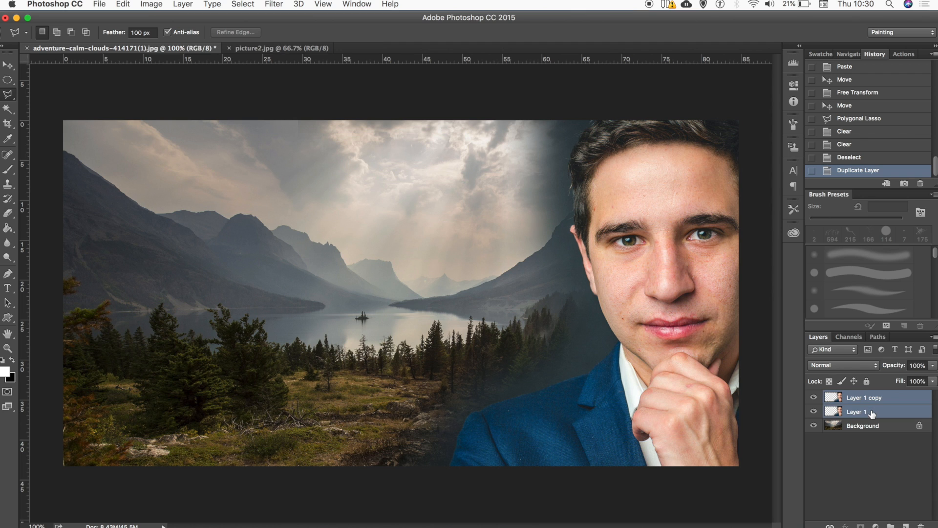
{"action": "left_click", "coordinate": [933, 341]}
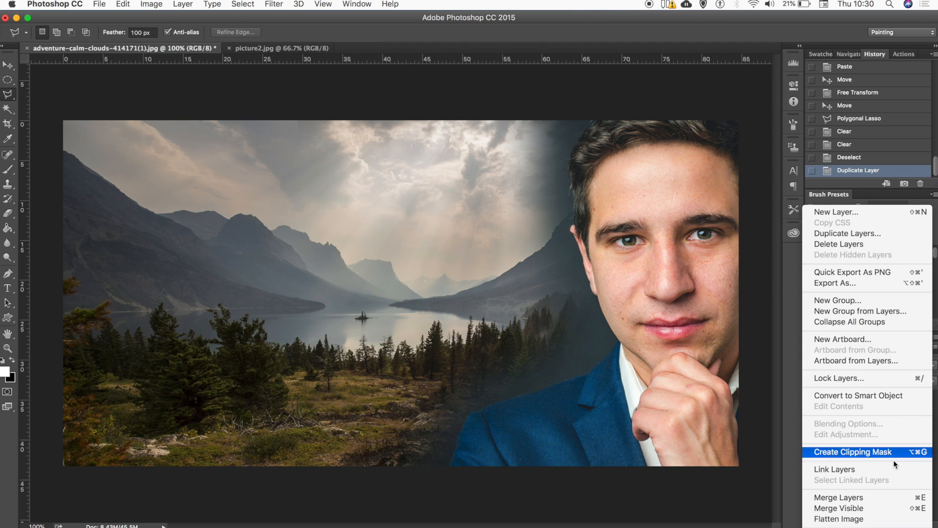
{"action": "left_click", "coordinate": [890, 495]}
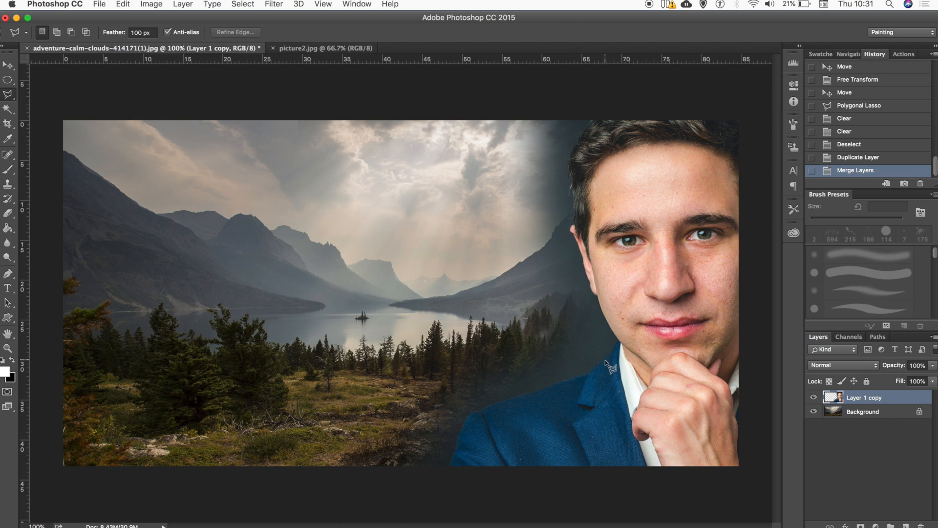
Step: Set the lasso feather to 30 px and select the remaining backdrop left of the man, tracing closely along his hair, face and shoulder
{"action": "left_click", "coordinate": [133, 32]}
{"action": "type", "text": "30"}
{"action": "key", "text": "Return"}
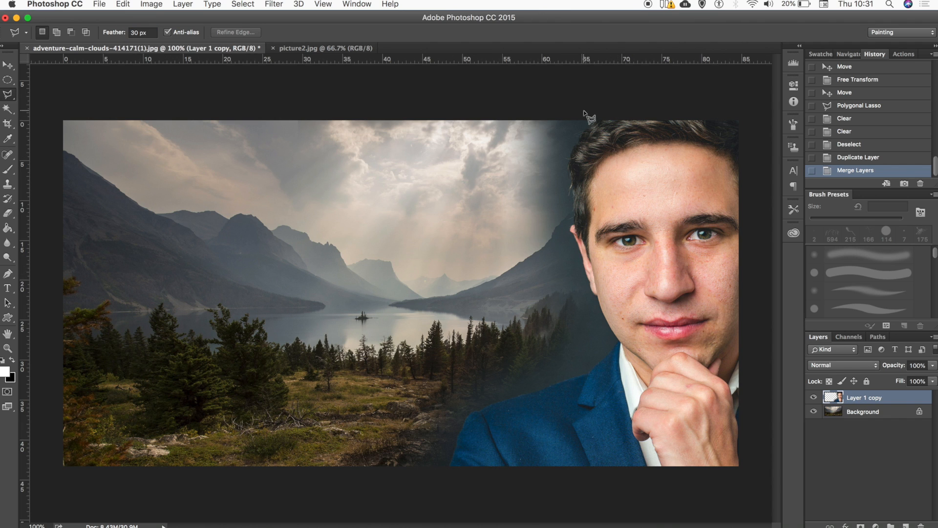
{"action": "left_click", "coordinate": [584, 112]}
{"action": "left_click", "coordinate": [559, 157]}
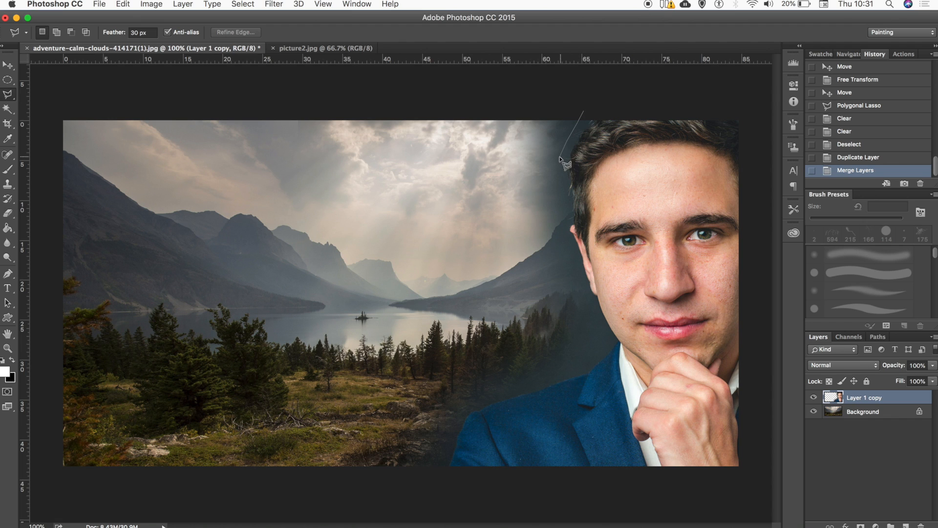
{"action": "left_click", "coordinate": [560, 184]}
{"action": "left_click", "coordinate": [564, 214]}
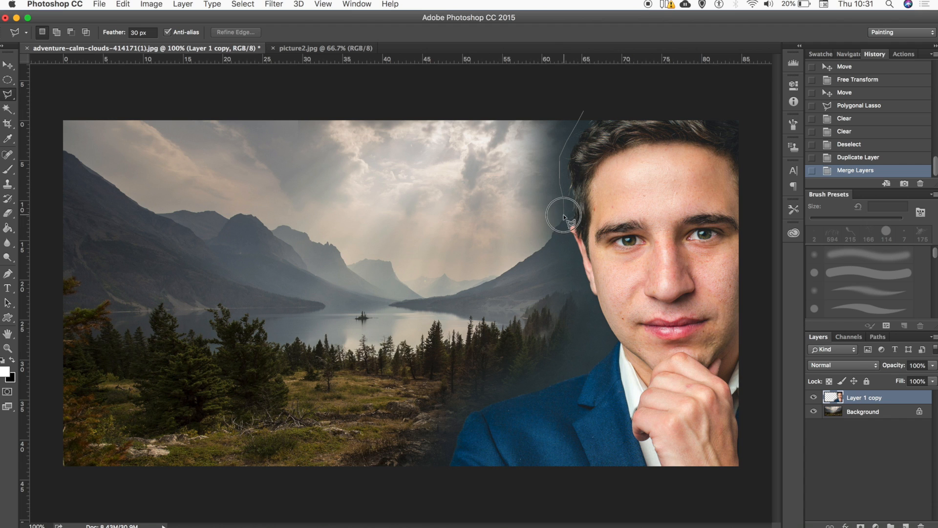
{"action": "left_click", "coordinate": [569, 248]}
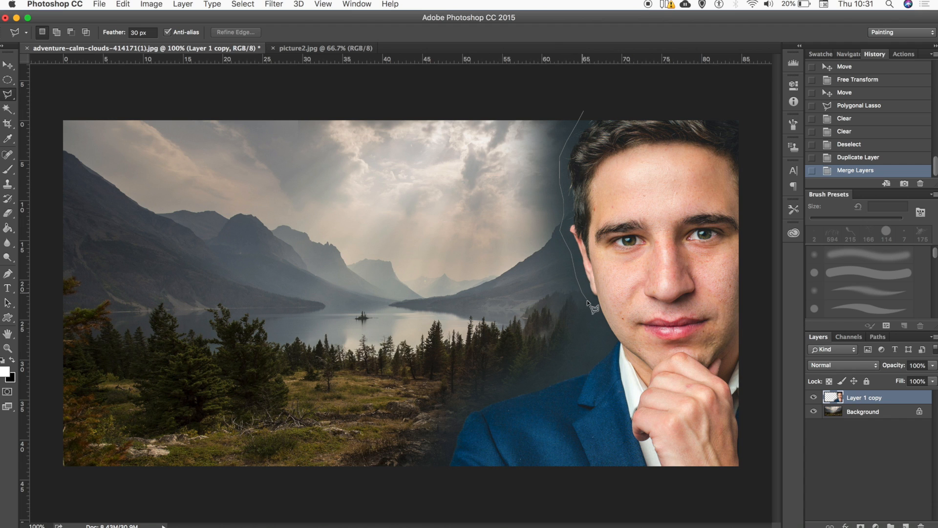
{"action": "left_click", "coordinate": [605, 340]}
{"action": "left_click", "coordinate": [577, 362]}
{"action": "left_click", "coordinate": [511, 386]}
{"action": "left_click", "coordinate": [477, 395]}
{"action": "left_click", "coordinate": [449, 425]}
{"action": "left_click", "coordinate": [429, 493]}
{"action": "left_click", "coordinate": [248, 492]}
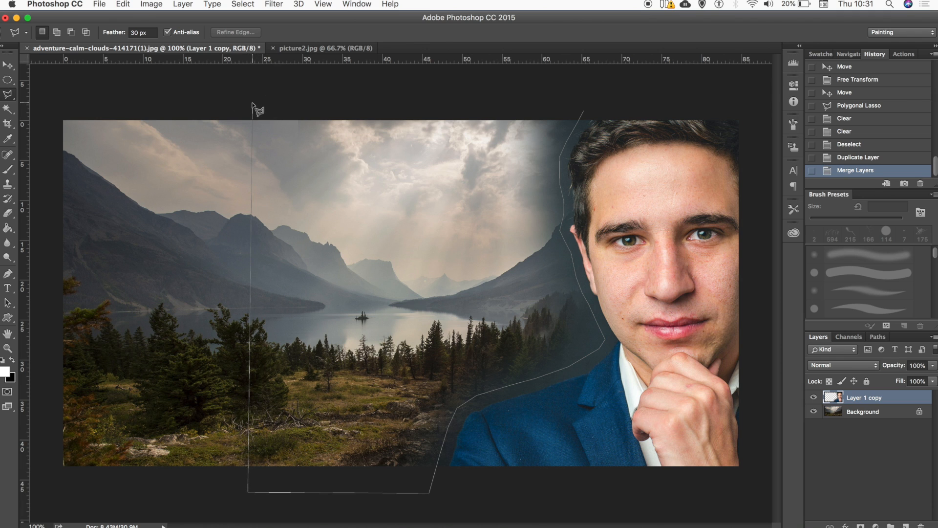
{"action": "left_click", "coordinate": [252, 104]}
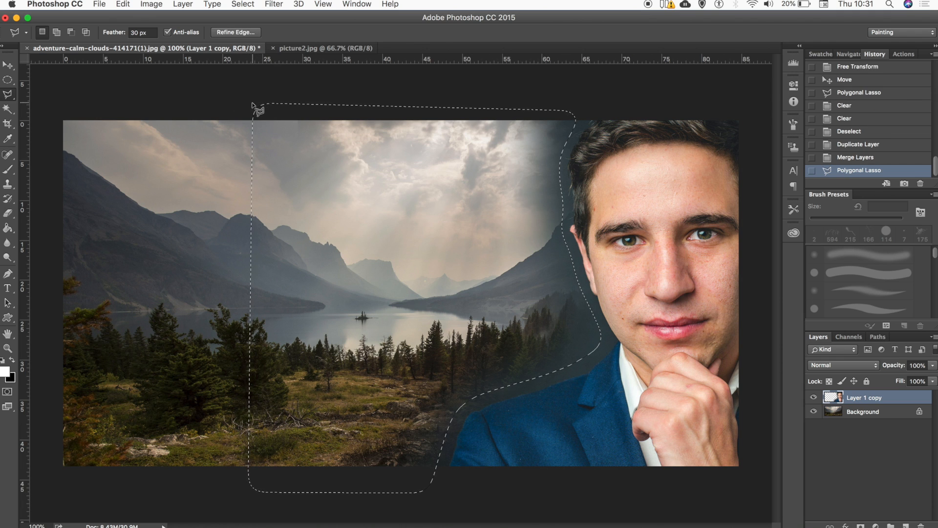
Step: Clear the selected backdrop beside the man, nudge the selection outline right toward his face and shoulder, and clear again
{"action": "key", "text": "Delete"}
{"action": "key", "text": "Right"}
{"action": "key", "text": "Right"}
{"action": "key", "text": "Right"}
{"action": "key", "text": "Right"}
{"action": "key", "text": "Right"}
{"action": "key", "text": "Right"}
{"action": "key", "text": "Right"}
{"action": "key", "text": "Right"}
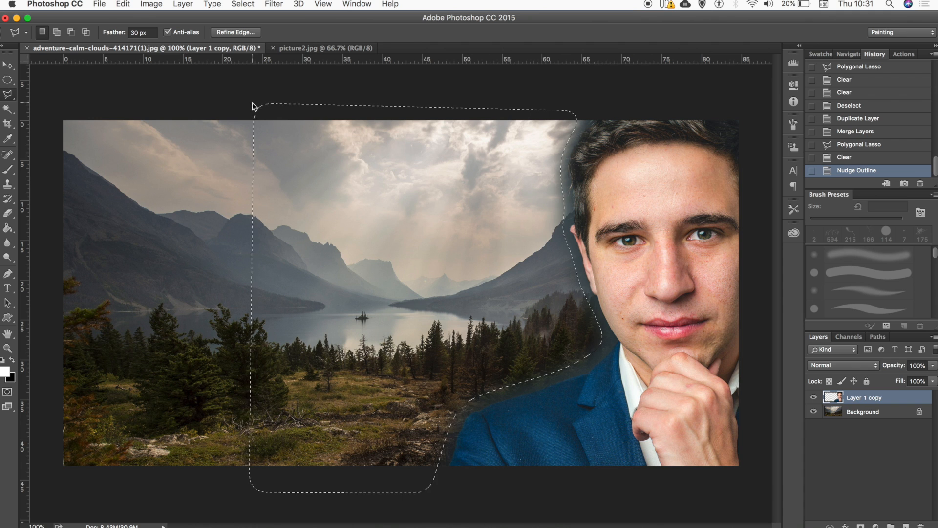
{"action": "key", "text": "Right"}
{"action": "key", "text": "Right"}
{"action": "key", "text": "Right"}
{"action": "key", "text": "Right"}
{"action": "key", "text": "Right"}
{"action": "key", "text": "Right"}
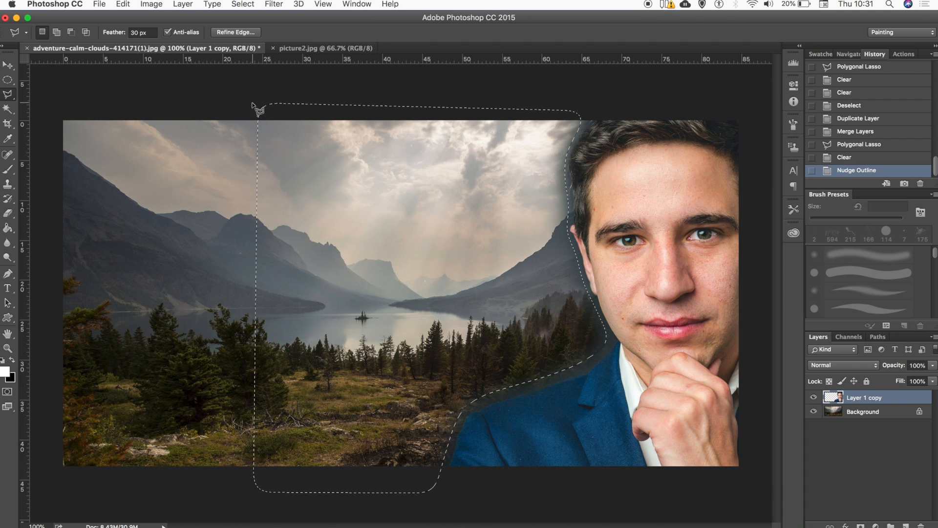
{"action": "key", "text": "Delete"}
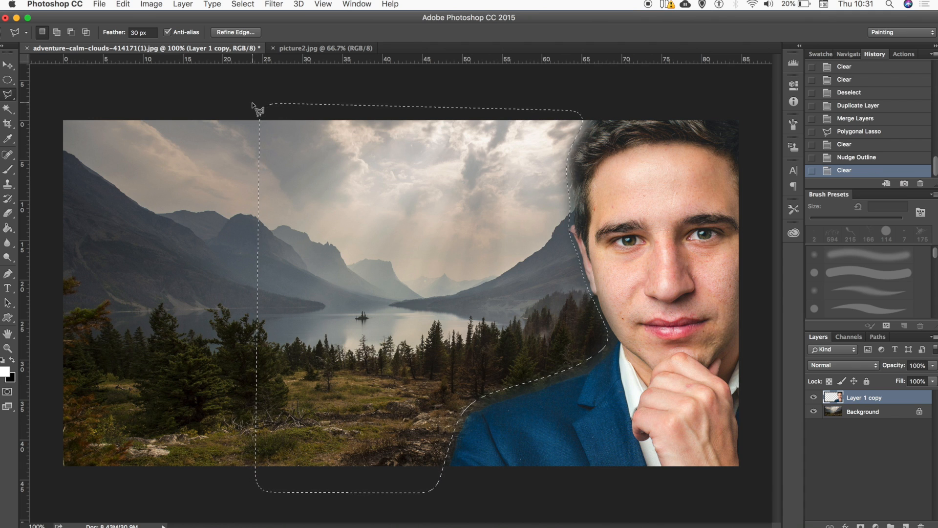
Step: Nudge the selection outline slightly down, clear the remaining backdrop along the shoulder, and deselect
{"action": "key", "text": "Down"}
{"action": "key", "text": "Down"}
{"action": "key", "text": "Down"}
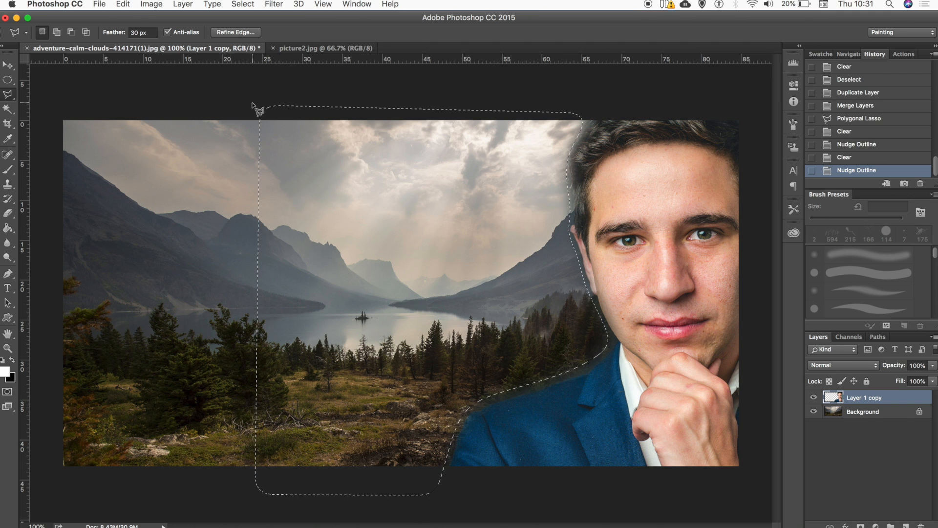
{"action": "key", "text": "Delete"}
{"action": "key", "text": "super+d"}
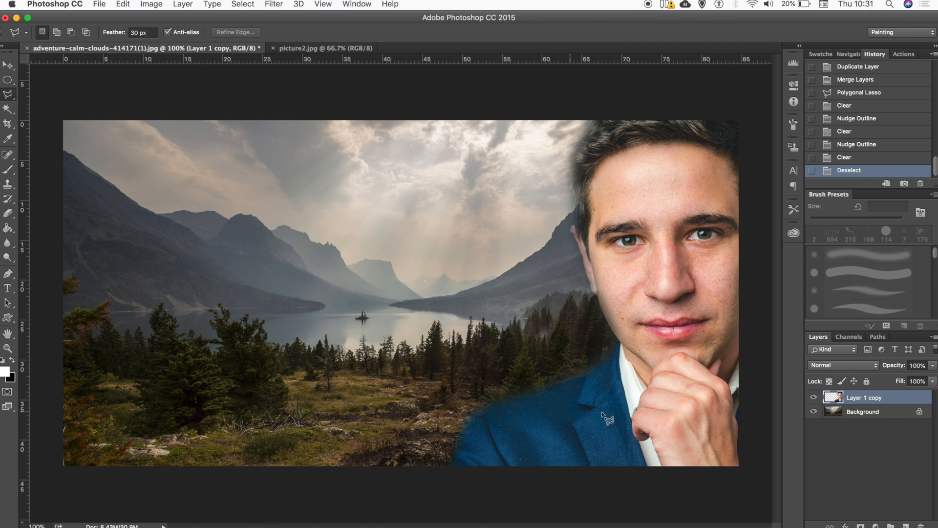
Step: Duplicate the portrait layer as Layer 1 copy 2 and merge it with Layer 1 copy
{"action": "right_click", "coordinate": [872, 402]}
{"action": "left_click", "coordinate": [777, 160]}
{"action": "left_click", "coordinate": [477, 248]}
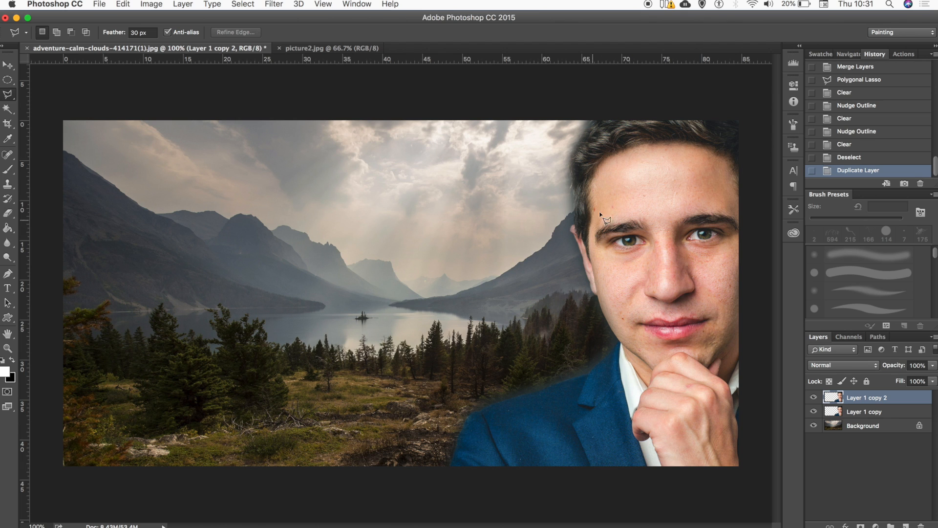
{"action": "left_click", "coordinate": [875, 412], "text": "shift"}
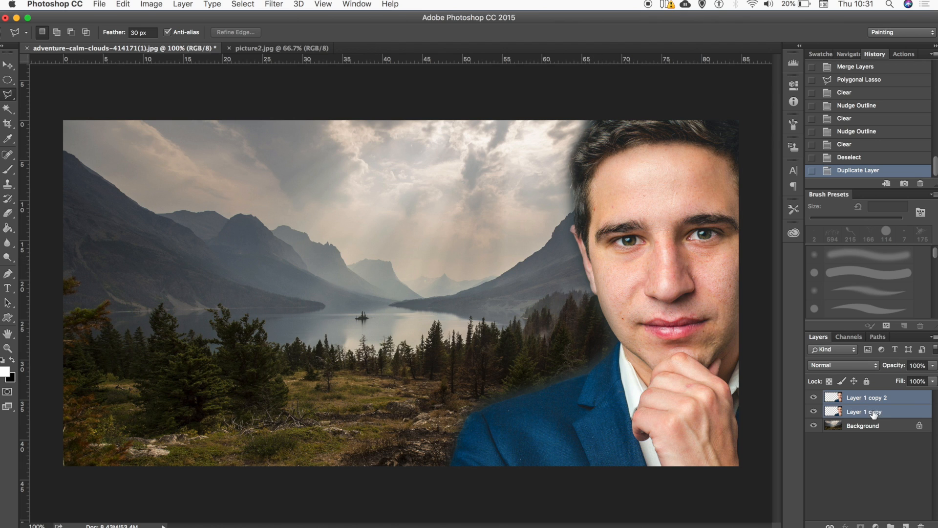
{"action": "left_click", "coordinate": [934, 336]}
{"action": "left_click", "coordinate": [892, 494]}
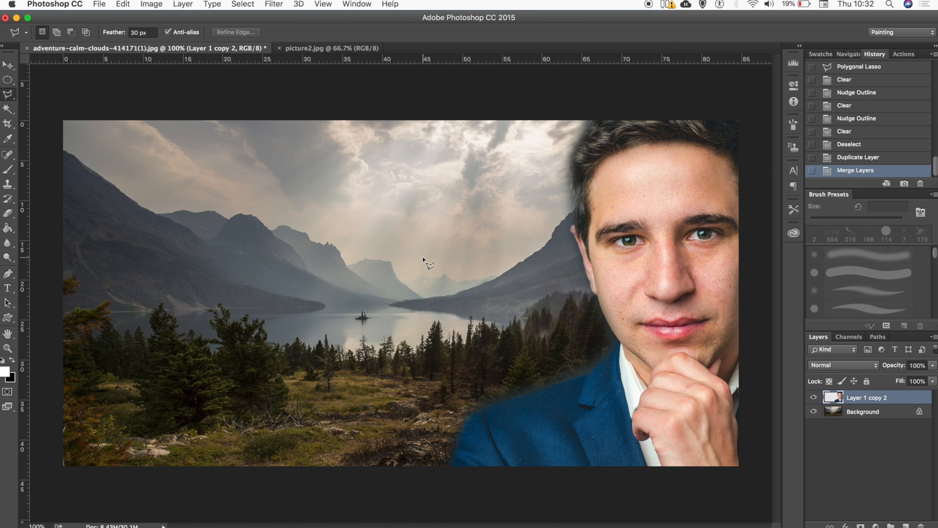
Step: Try the Hudson action from the Instant Hipster action set on the composite
{"action": "left_click", "coordinate": [361, 5]}
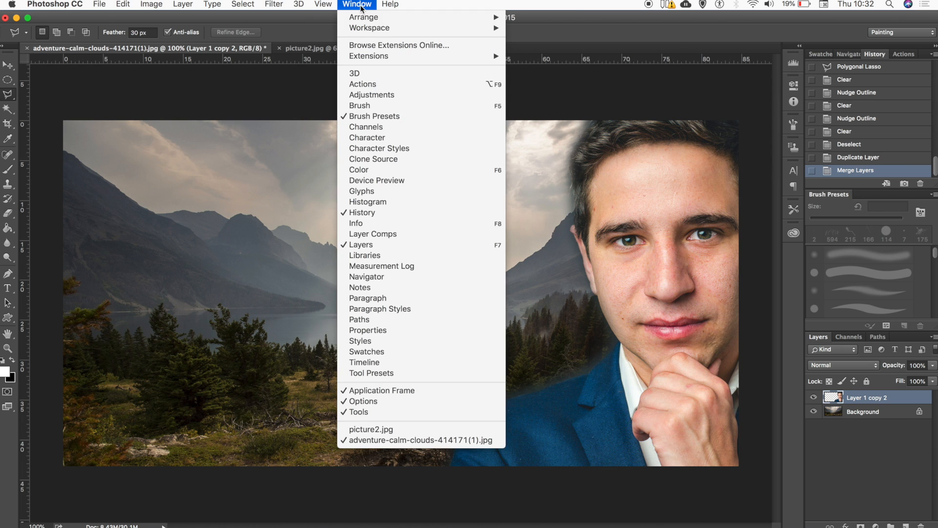
{"action": "left_click", "coordinate": [387, 85]}
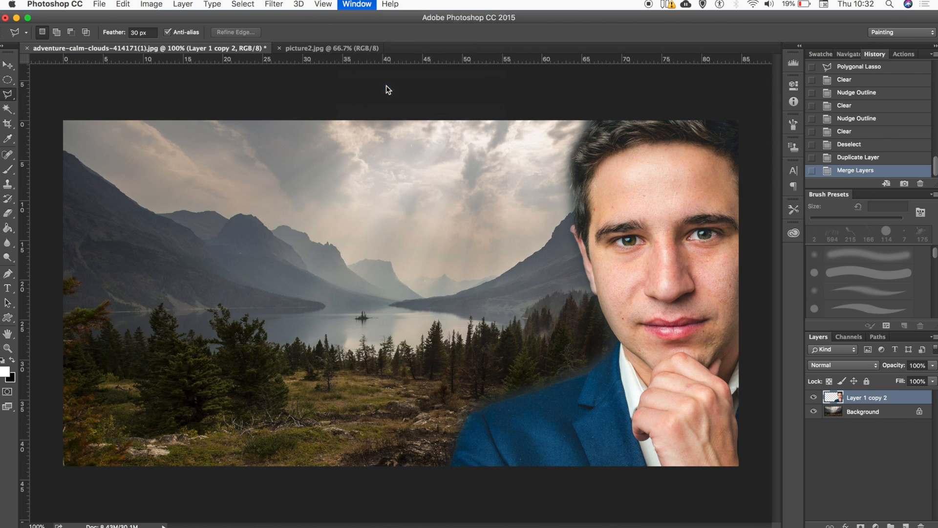
{"action": "scroll", "coordinate": [875, 127], "scroll_direction": "down", "scroll_amount": 5}
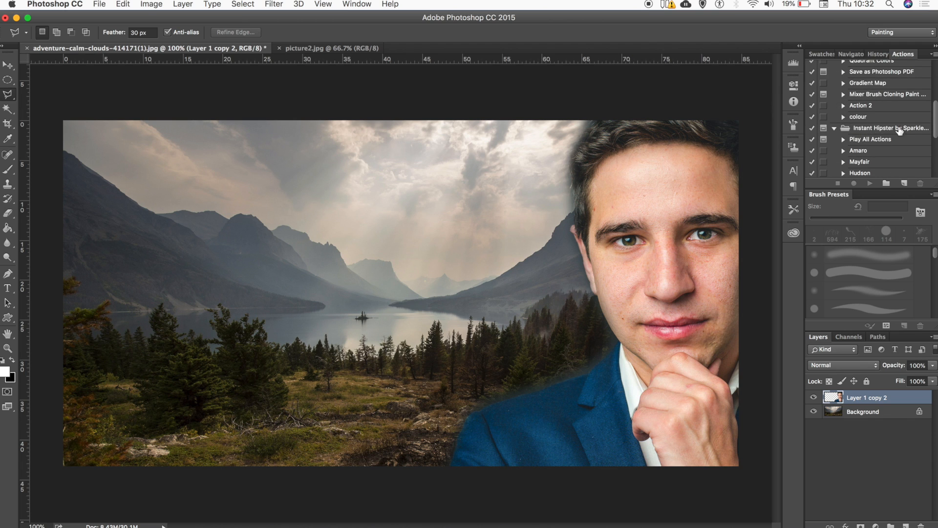
{"action": "scroll", "coordinate": [908, 135], "scroll_direction": "down", "scroll_amount": 4}
{"action": "left_click", "coordinate": [868, 127]}
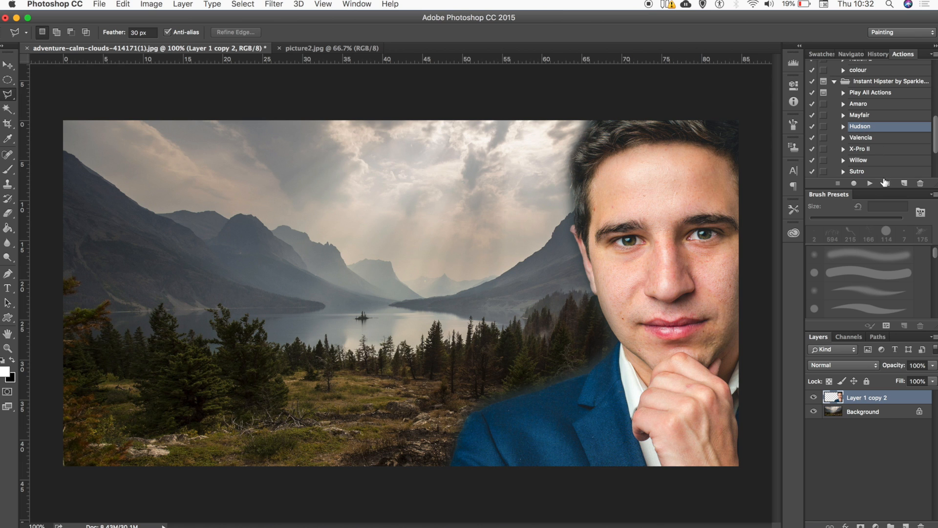
{"action": "left_click", "coordinate": [870, 184]}
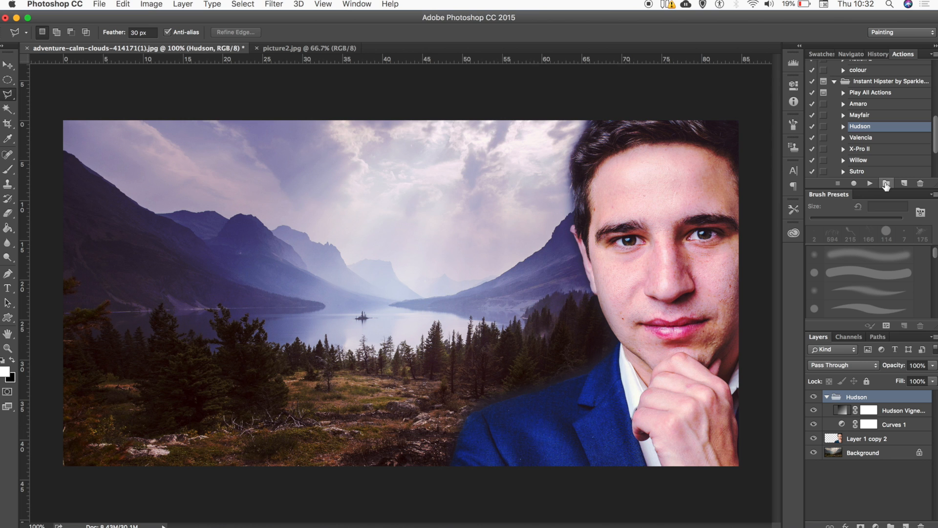
Step: Revert the document history to the Merge Layers state, removing the Hudson effect
{"action": "left_click", "coordinate": [876, 54]}
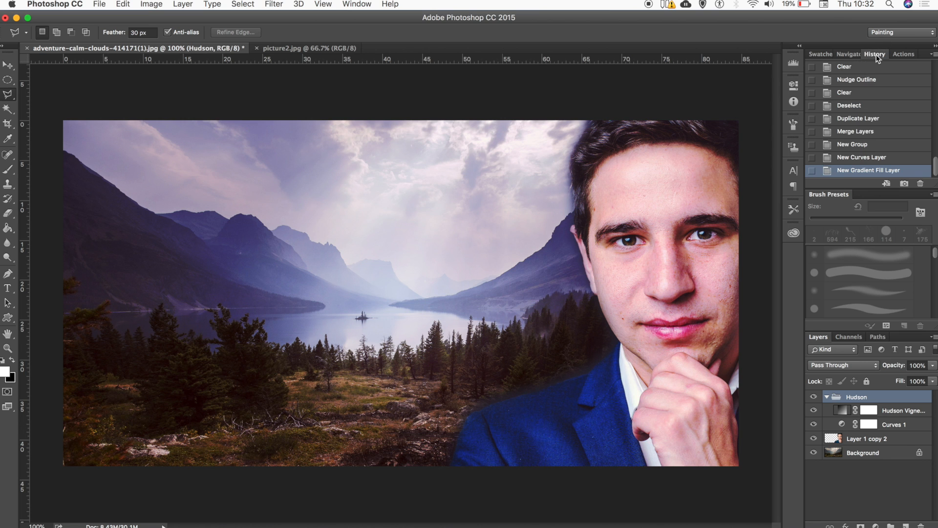
{"action": "left_click", "coordinate": [870, 157]}
{"action": "left_click", "coordinate": [865, 145]}
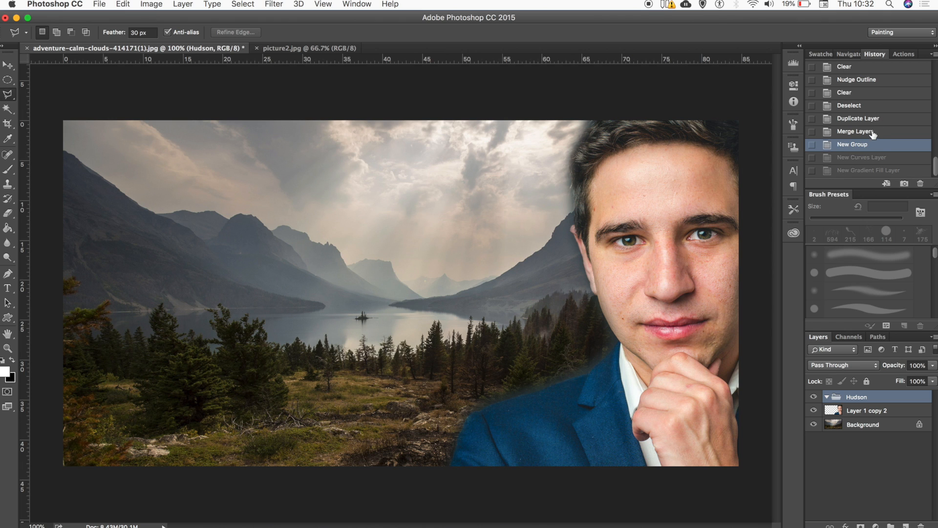
{"action": "left_click", "coordinate": [873, 134]}
Step: Play the Sutro action on the composite and lower the Sutro group's opacity to 70%
{"action": "left_click", "coordinate": [899, 54]}
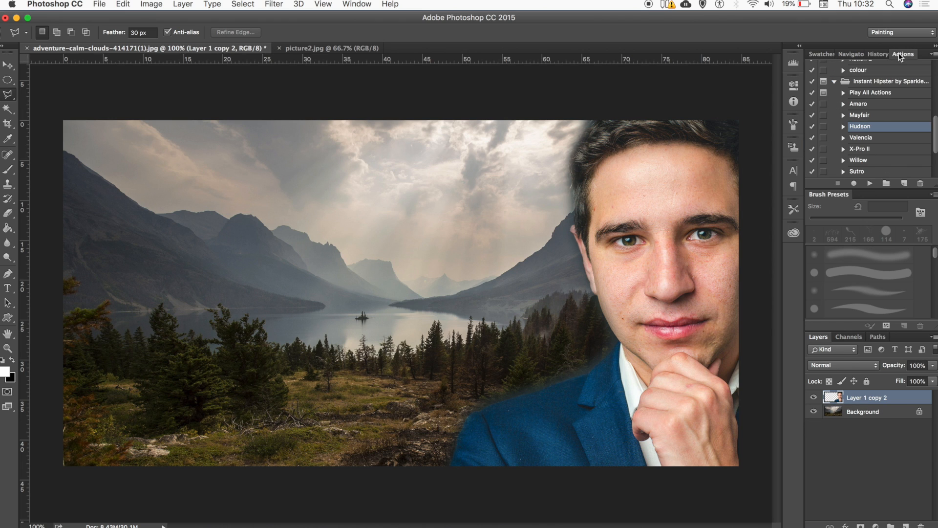
{"action": "left_click", "coordinate": [865, 163]}
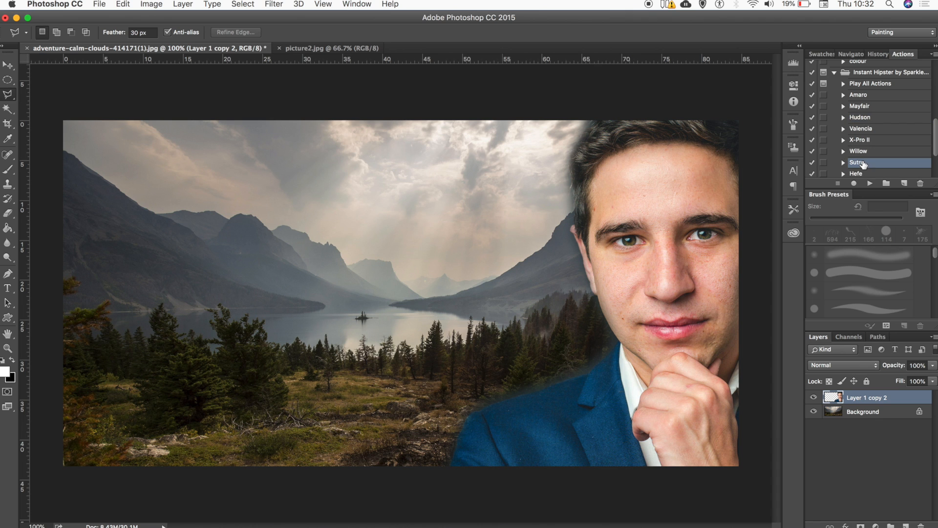
{"action": "left_click", "coordinate": [869, 184]}
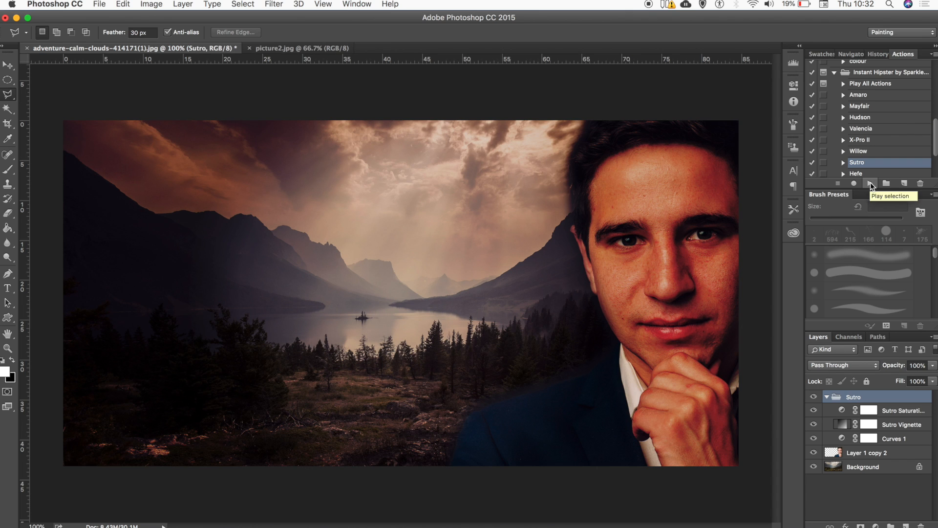
{"action": "left_click", "coordinate": [932, 365]}
{"action": "mouse_move", "coordinate": [934, 387]}
{"action": "left_mouse_down"}
{"action": "mouse_move", "coordinate": [903, 379]}
{"action": "mouse_move", "coordinate": [920, 380]}
{"action": "left_mouse_up"}
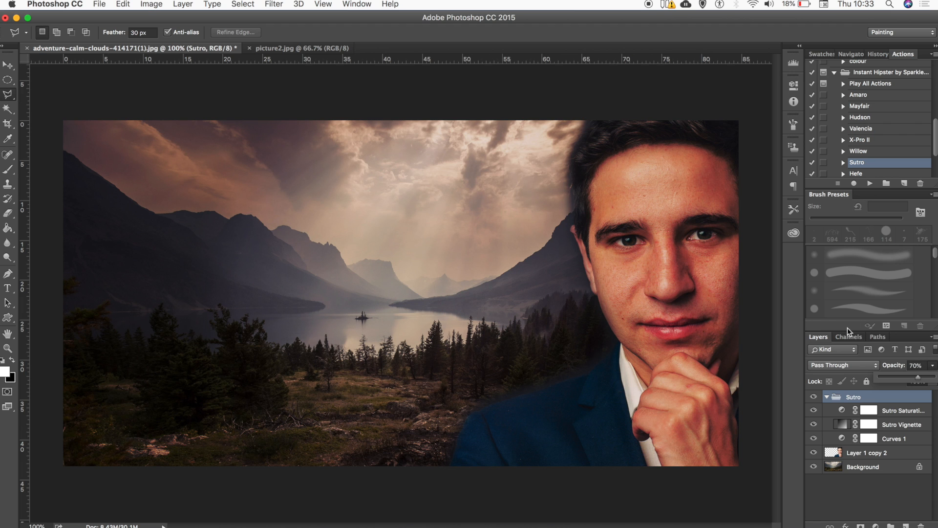
Step: Hide the Sutro group to compare the image without it, and delete the group
{"action": "left_click", "coordinate": [815, 397]}
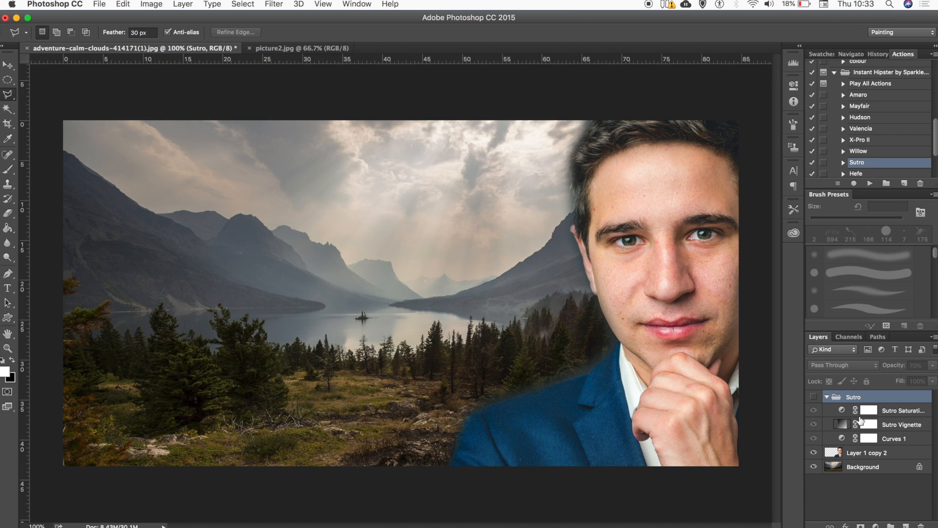
{"action": "key", "text": "BackSpace"}
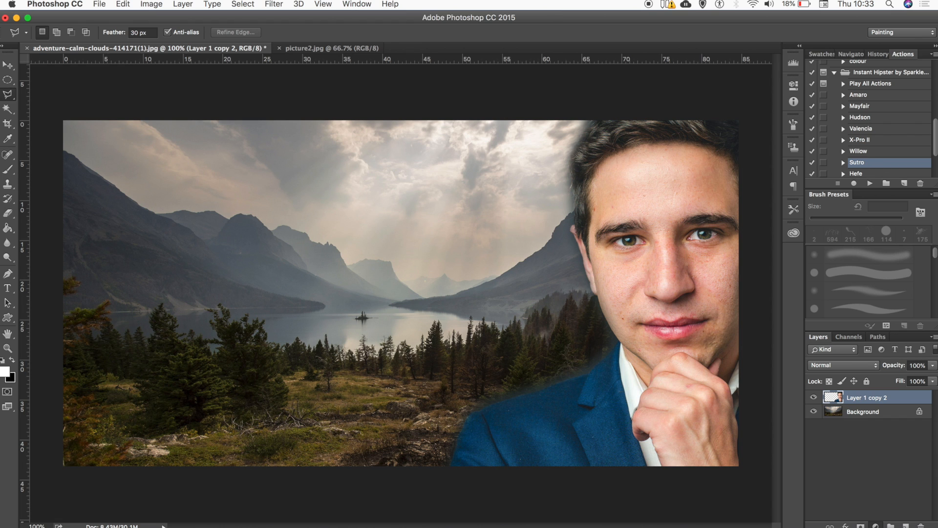
Step: Add a linear Gradient Fill layer at 90° above the portrait, fading from dark grey 333333 to transparent
{"action": "left_click", "coordinate": [875, 526]}
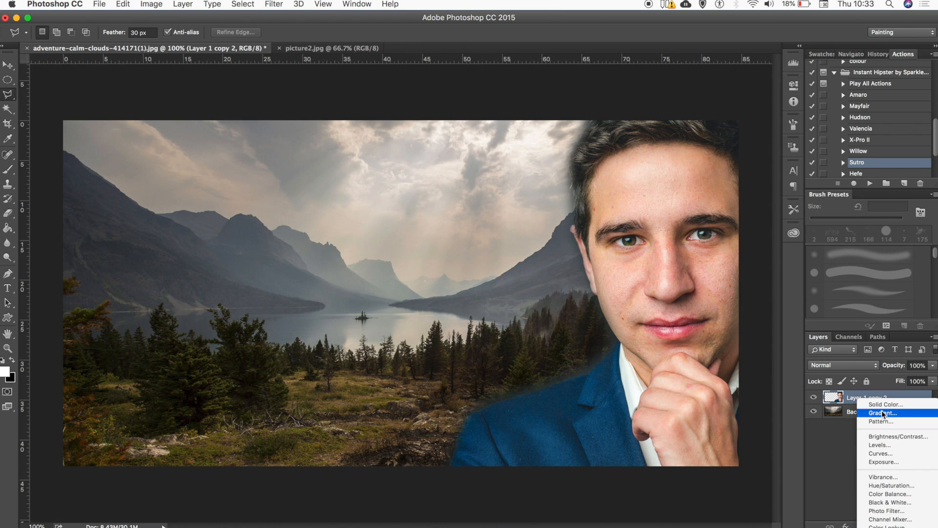
{"action": "left_click", "coordinate": [882, 413]}
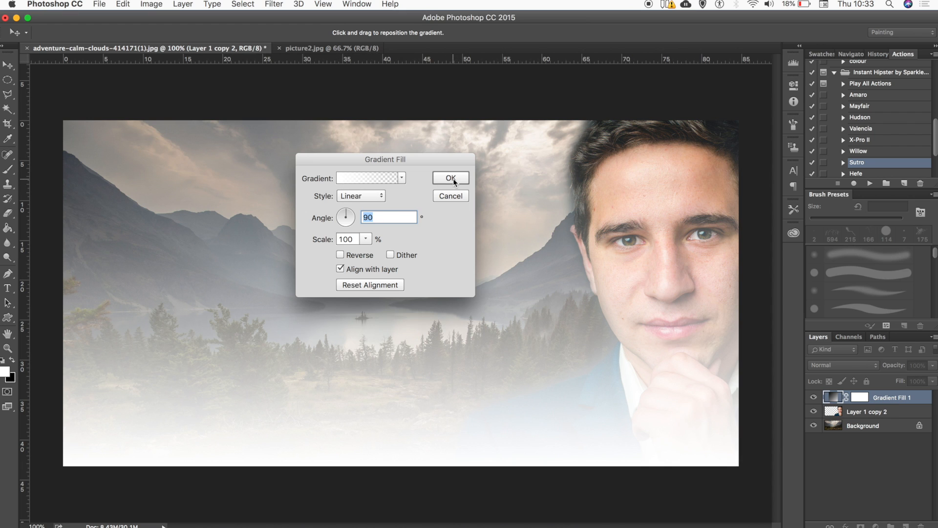
{"action": "left_click", "coordinate": [348, 178]}
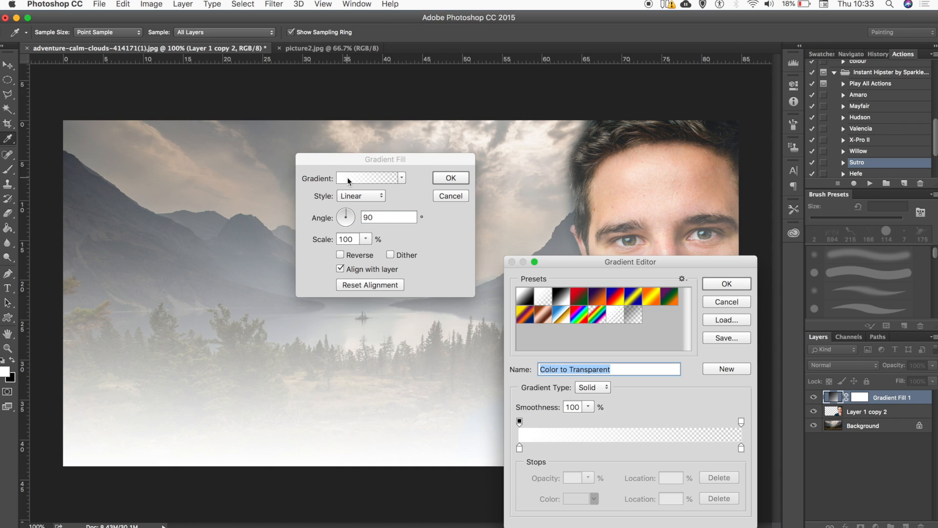
{"action": "left_click", "coordinate": [519, 448]}
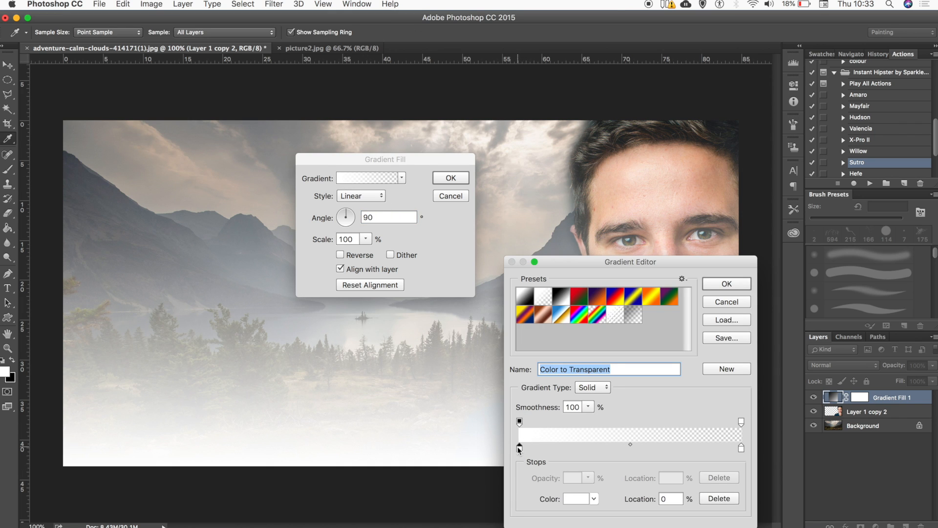
{"action": "left_click", "coordinate": [579, 498]}
{"action": "left_click", "coordinate": [331, 279]}
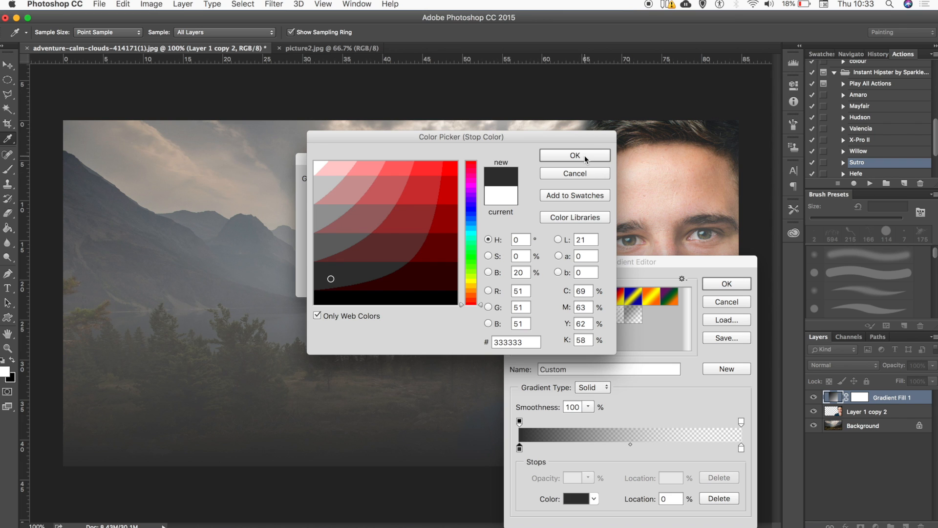
{"action": "left_click", "coordinate": [584, 155]}
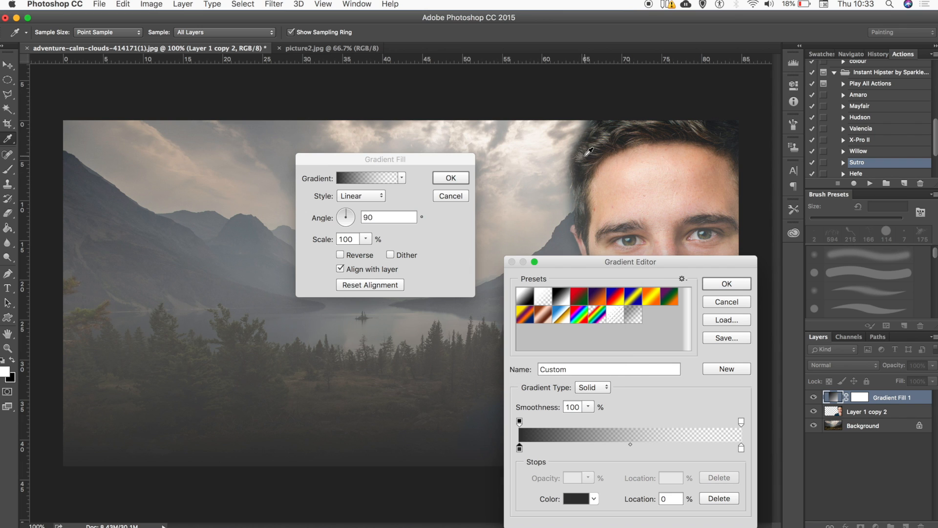
{"action": "left_click", "coordinate": [727, 284]}
{"action": "left_click", "coordinate": [451, 178]}
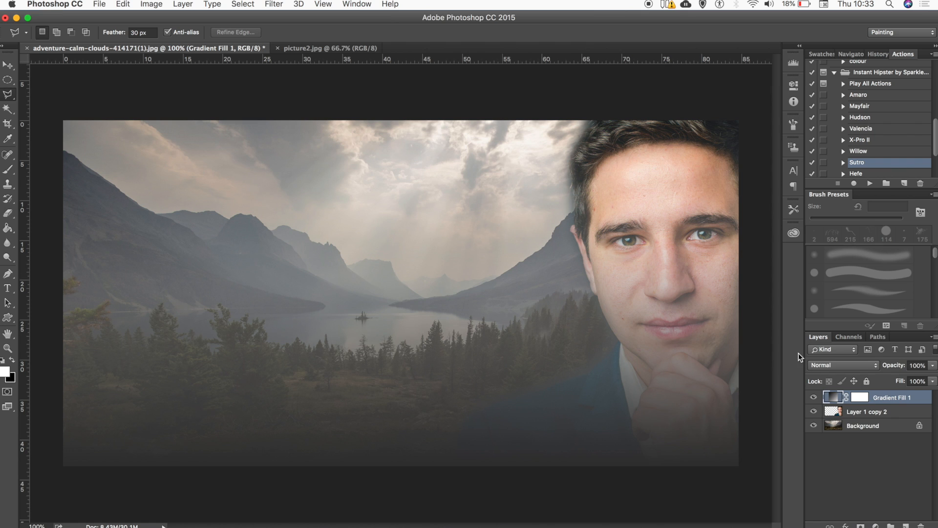
Step: Set the gradient fill layer's blend mode to Multiply and lower its opacity to about 82%
{"action": "left_click", "coordinate": [857, 367]}
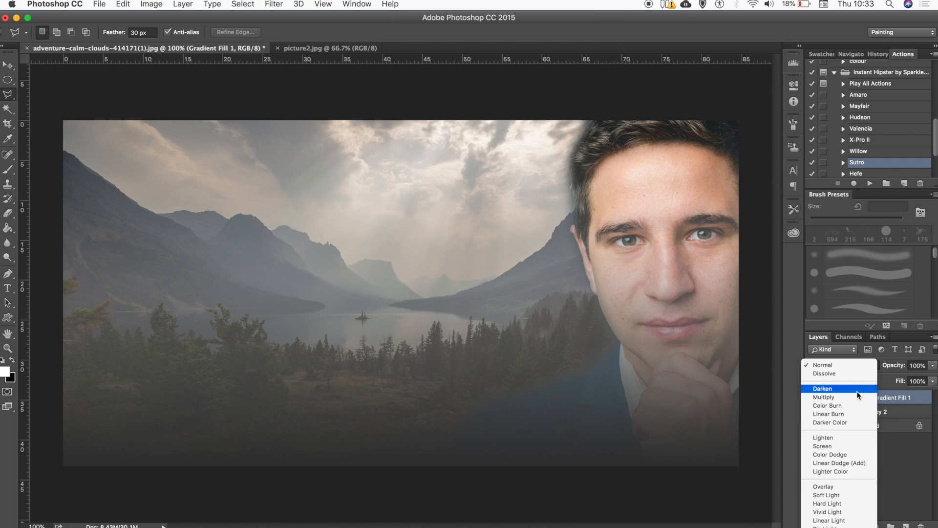
{"action": "left_click", "coordinate": [903, 398]}
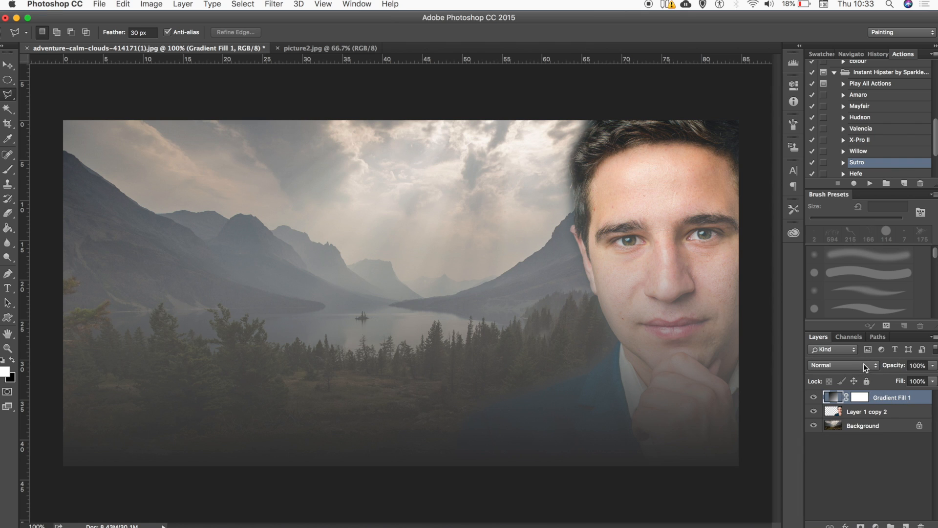
{"action": "left_click", "coordinate": [866, 365]}
{"action": "left_click", "coordinate": [855, 398]}
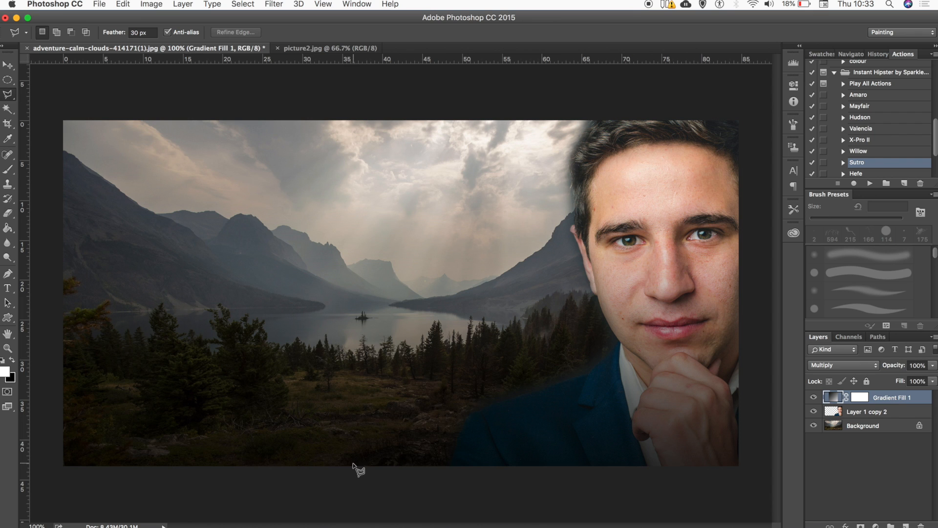
{"action": "left_click", "coordinate": [932, 366]}
{"action": "left_click_drag", "start_coordinate": [934, 376], "coordinate": [926, 379]}
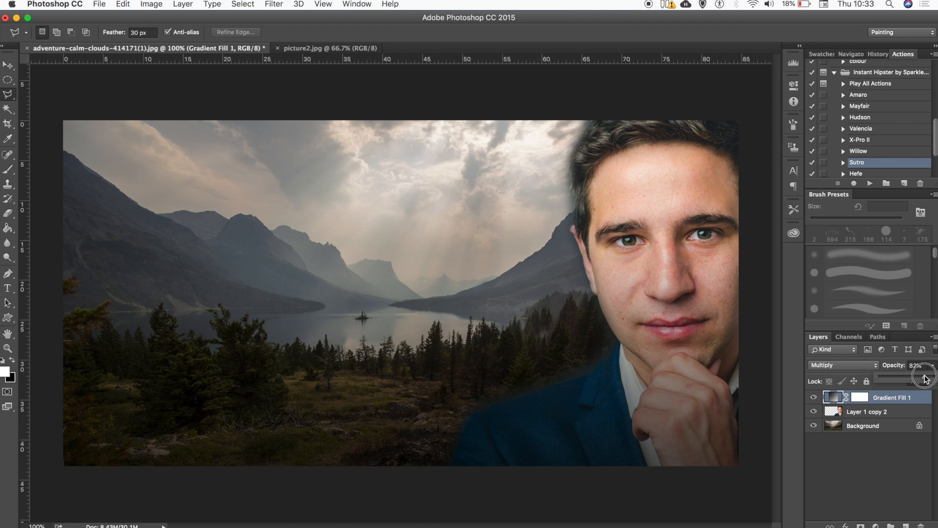